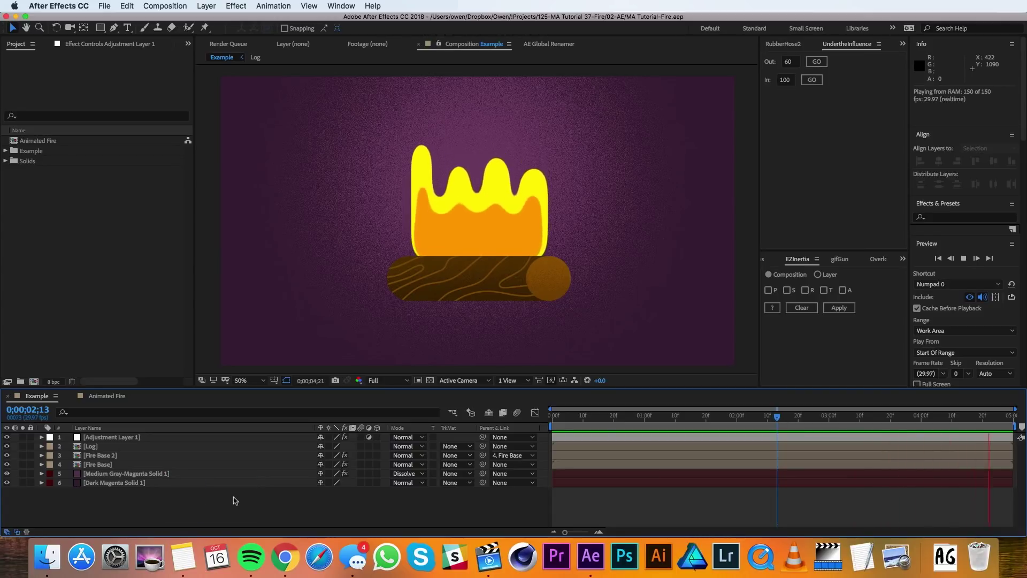
Step: Stop the fire preview and switch to the Animated Fire composition with only the log on purple
key(space)
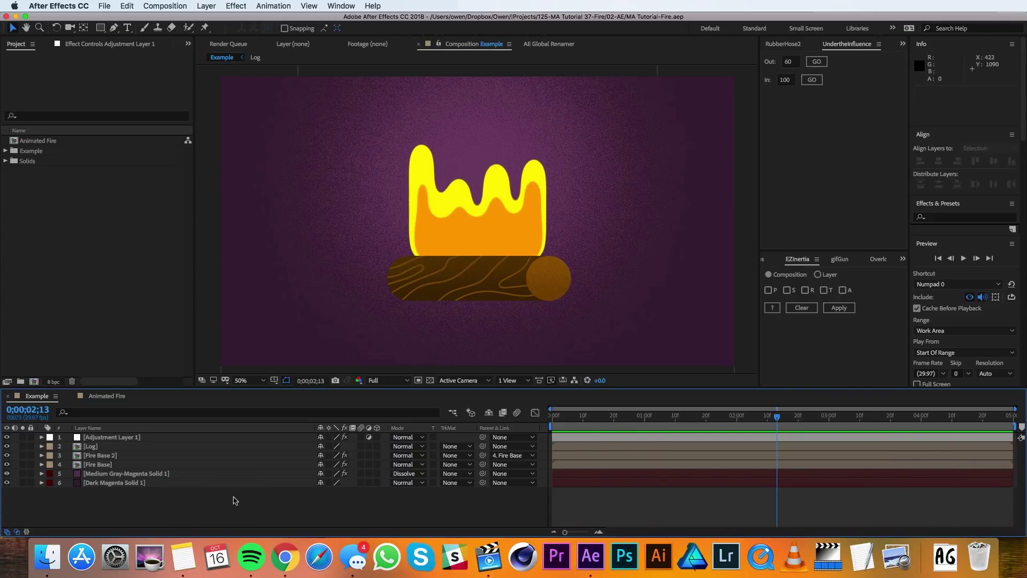
click(110, 397)
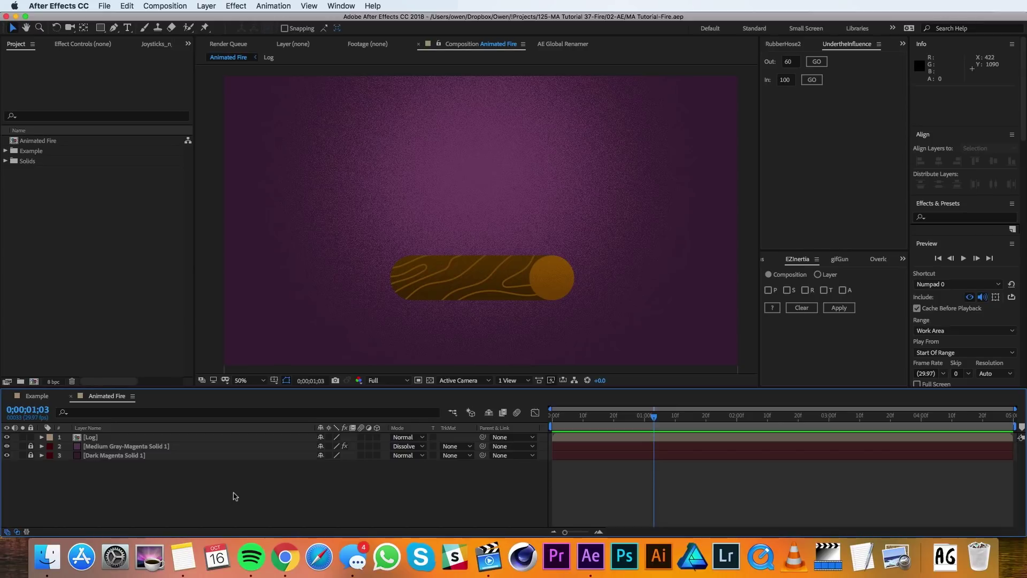
Step: Create a 100×350 solid in bright yellow FFDD2F
click(206, 6)
mouse_move(215, 18)
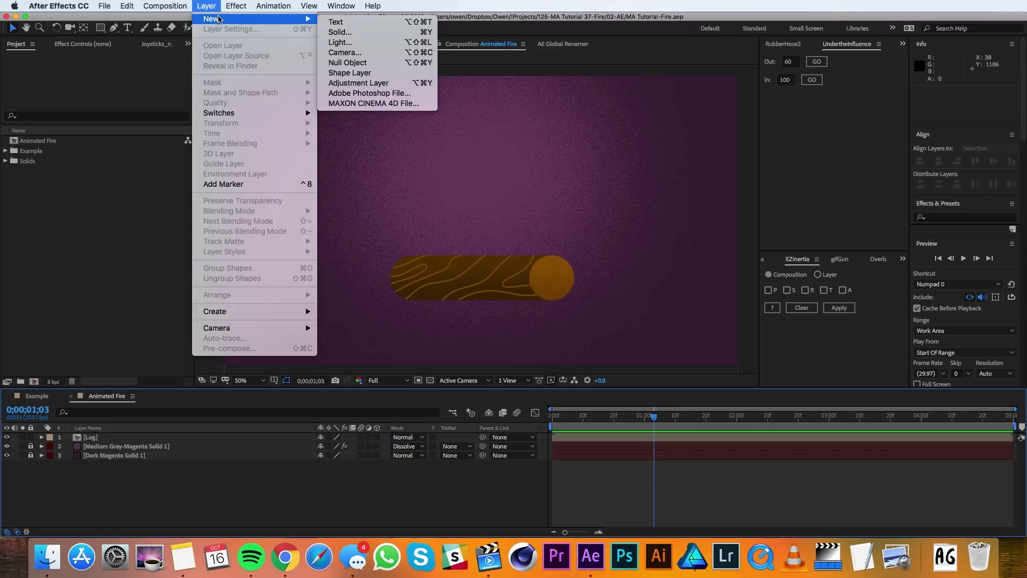
click(368, 32)
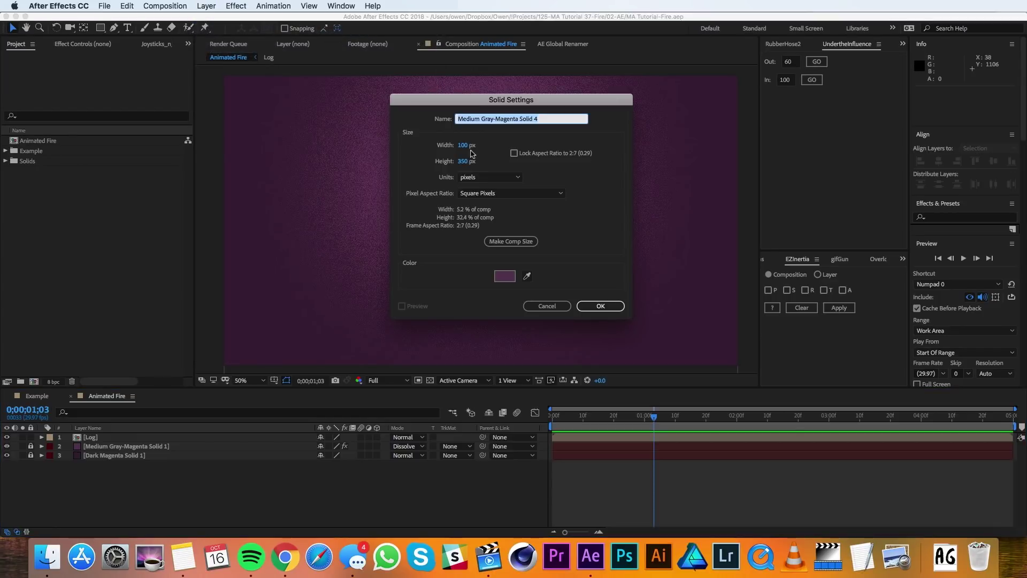
drag(465, 161, 471, 163)
click(504, 276)
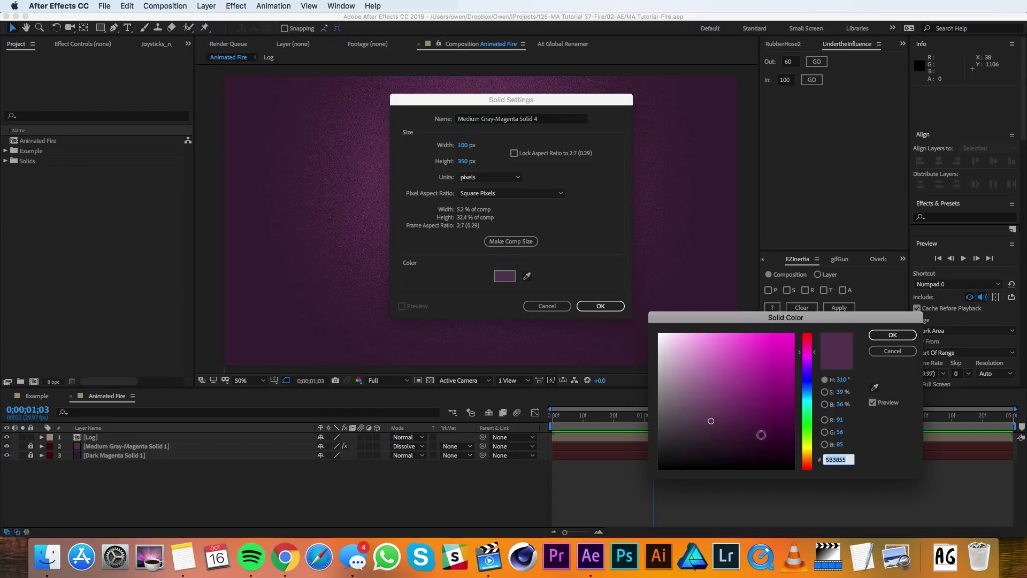
click(807, 451)
drag(769, 367, 769, 326)
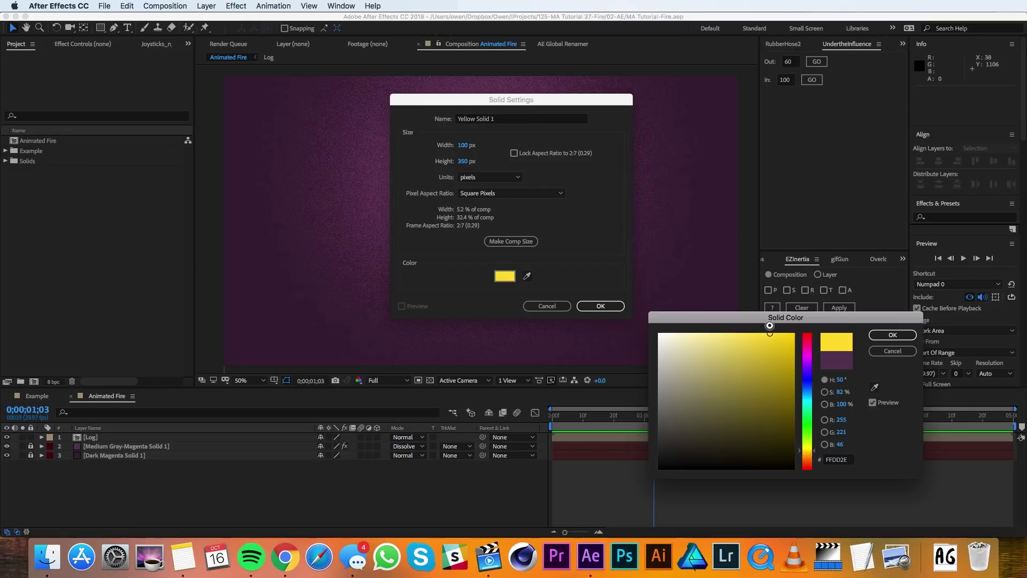
click(881, 336)
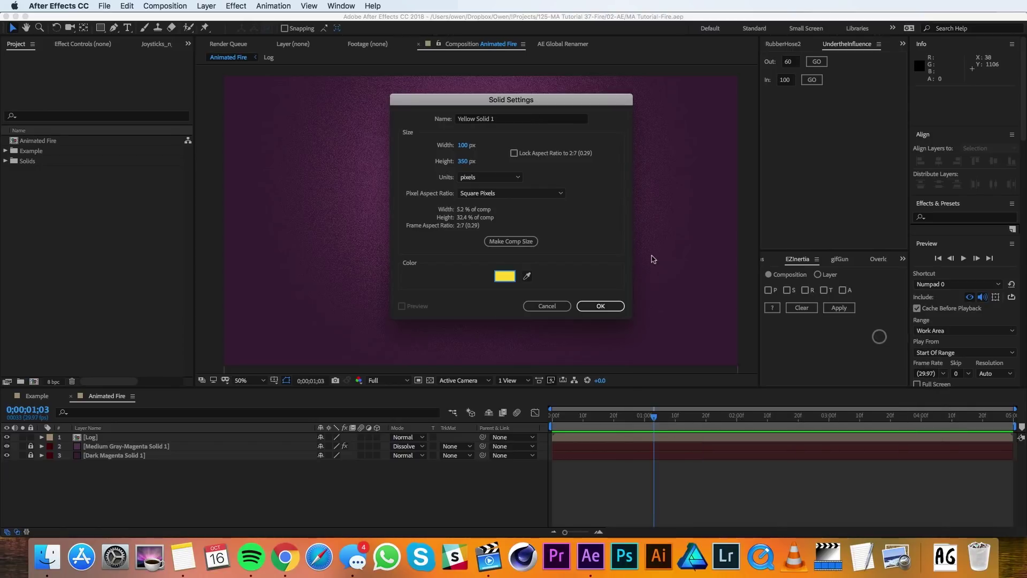
click(600, 306)
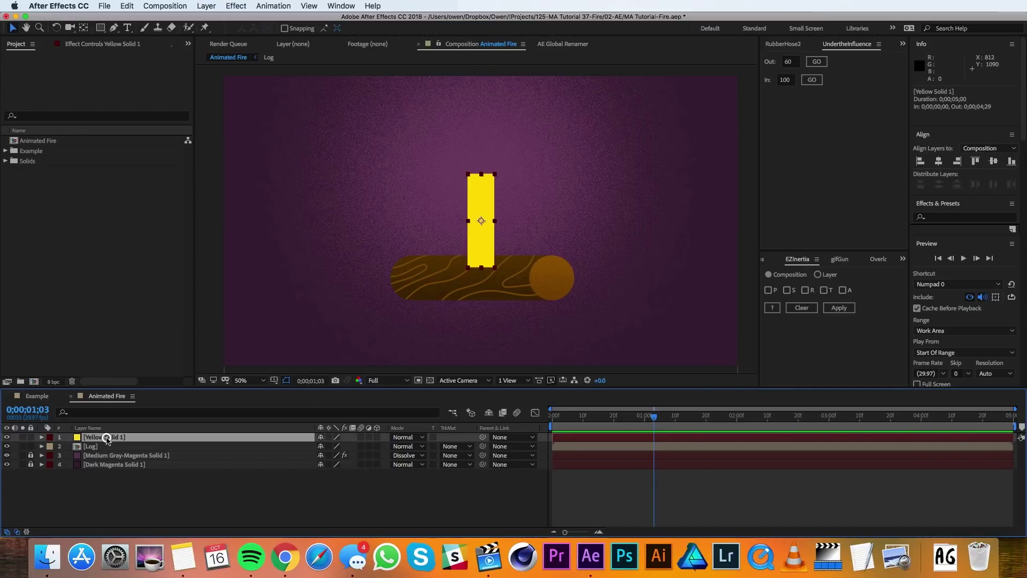
Step: Name the solid BAR 1 and move its anchor point to its bottom edge
key(Return)
text(B)
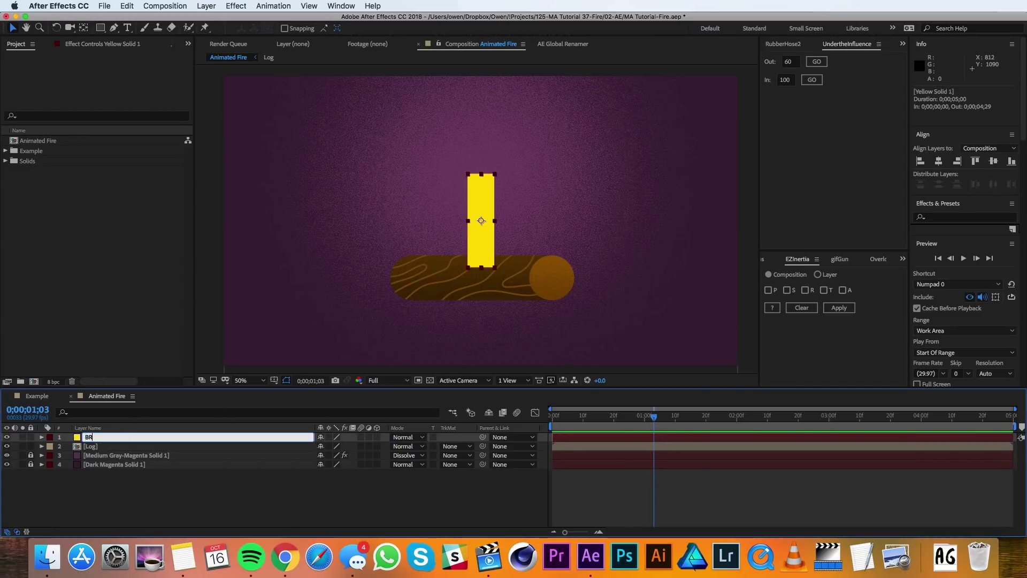
text(AR 1)
key(Return)
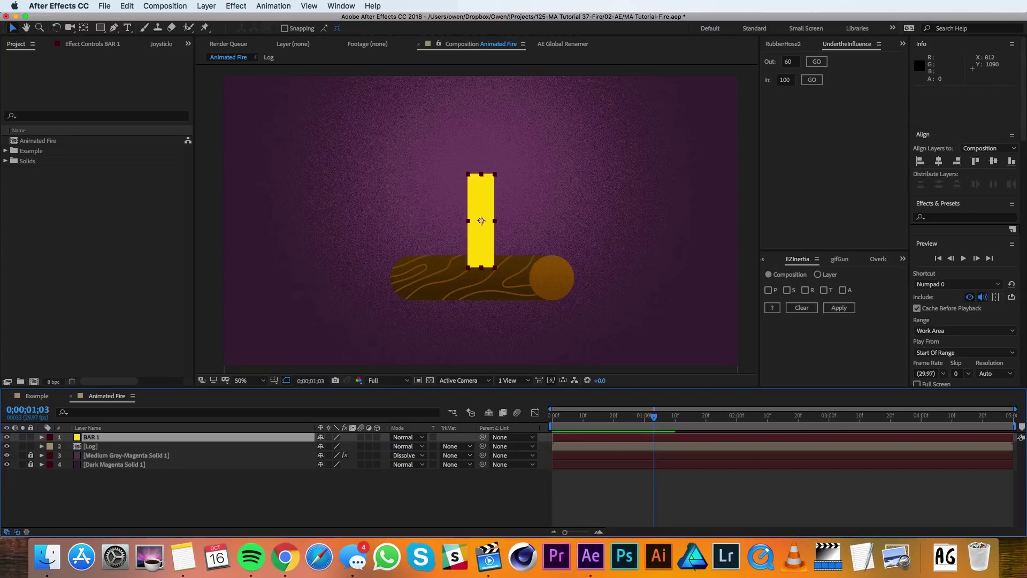
key(y)
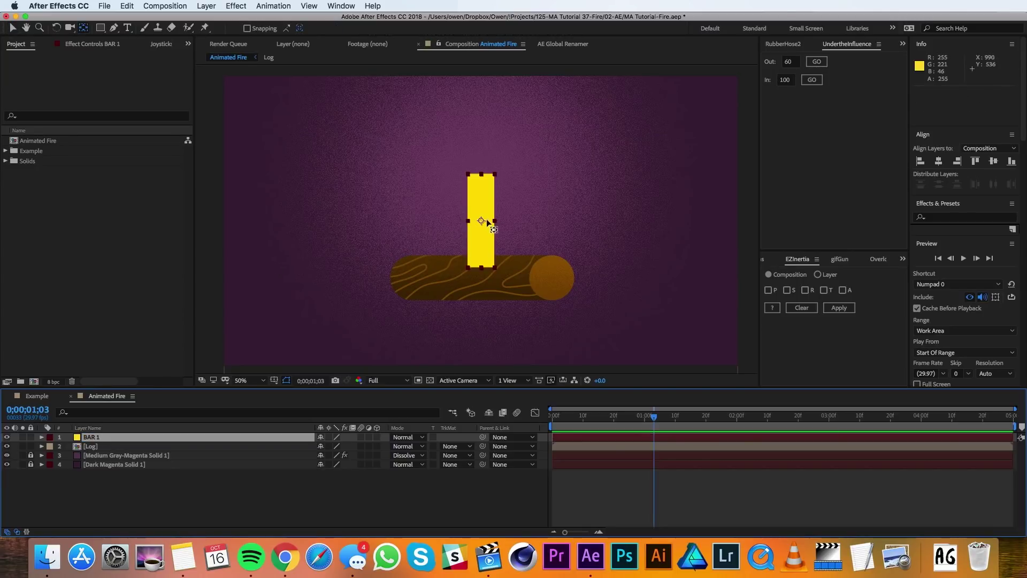
drag(483, 223, 482, 264)
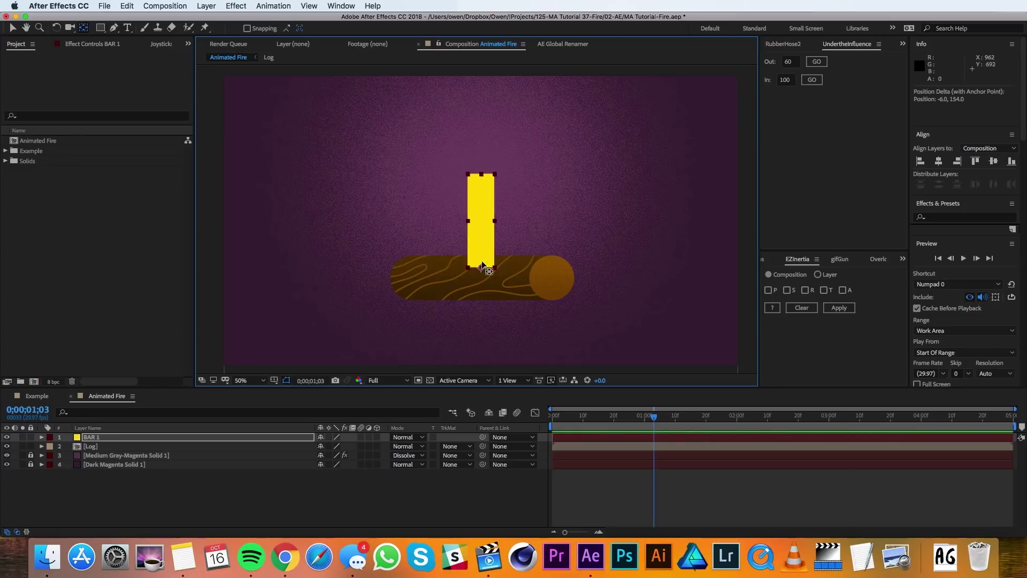
key(v)
Step: Position BAR 1 at 660, 740 on the log
click(110, 437)
key(p)
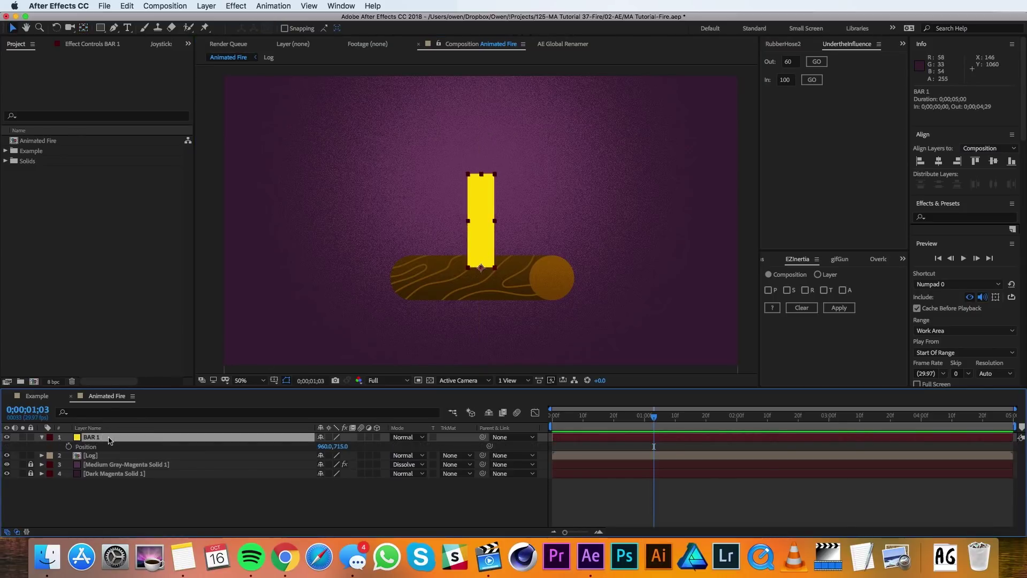
click(322, 447)
key(Tab)
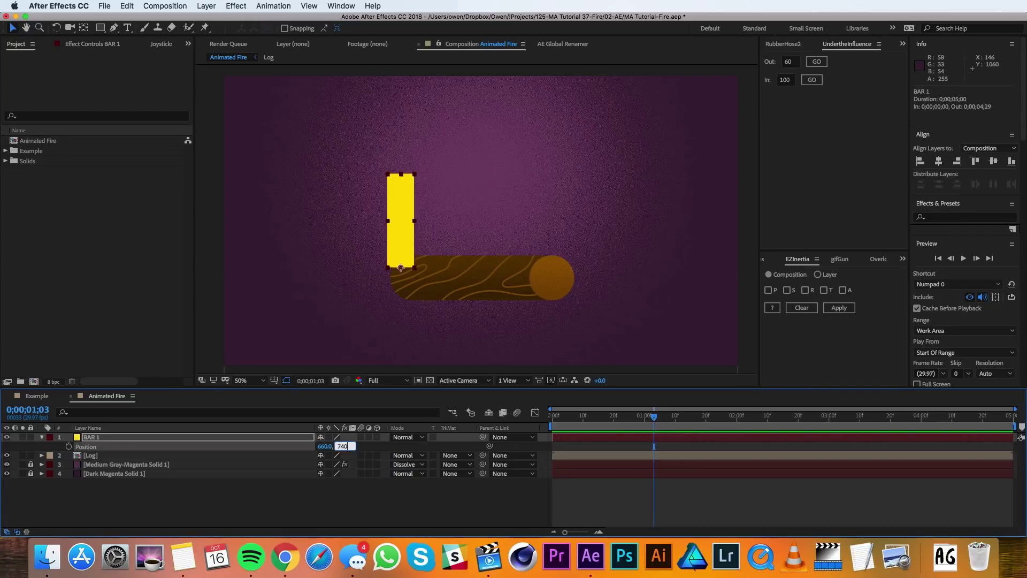
text(740)
key(Return)
Step: Add a null object layer named Wiggle CNTRL
click(206, 5)
mouse_move(214, 19)
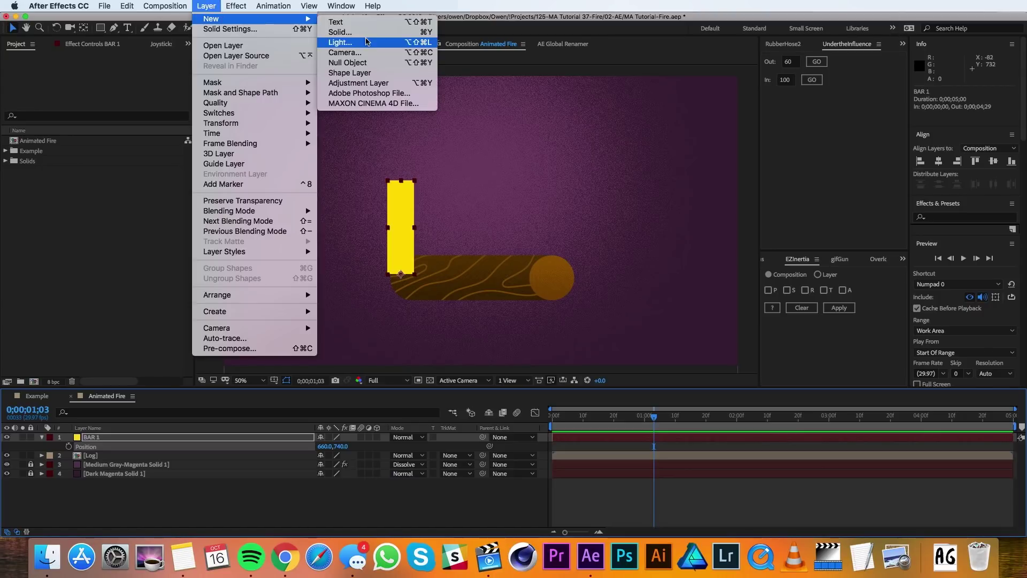
click(368, 62)
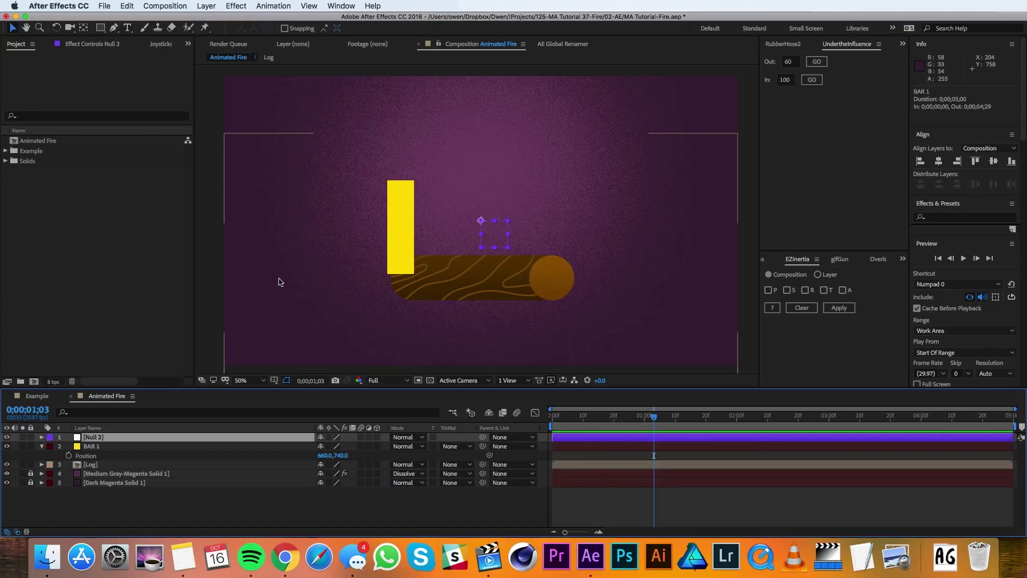
key(Return)
text(We)
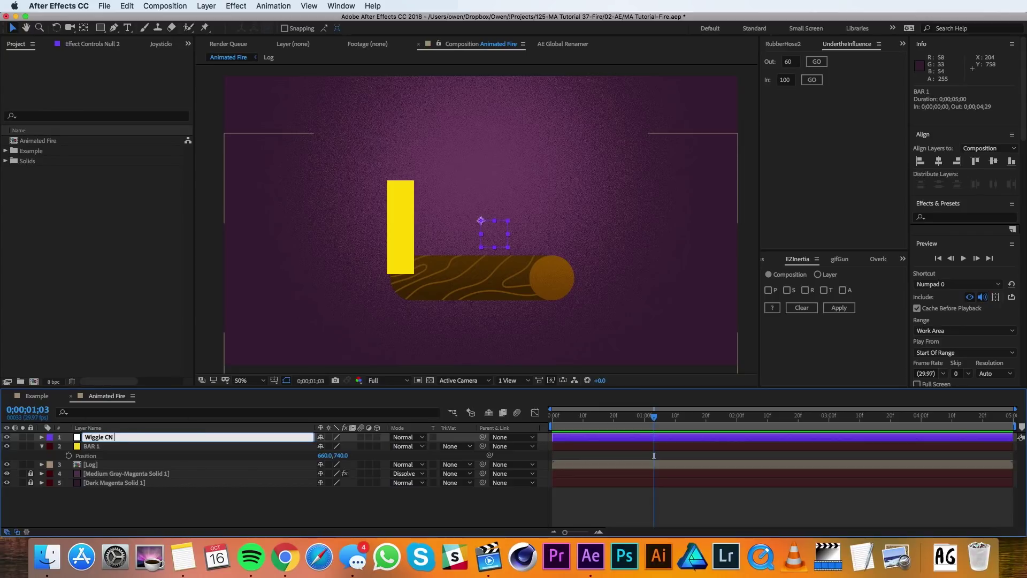
key(Return)
Step: Add a Slider Control to the null and duplicate it into three sliders
click(236, 6)
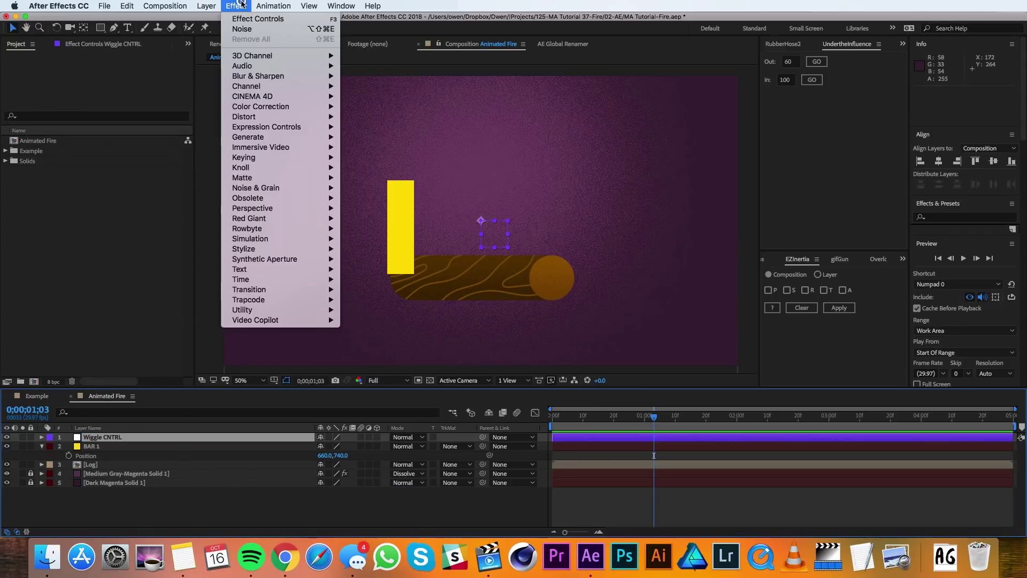
mouse_move(289, 127)
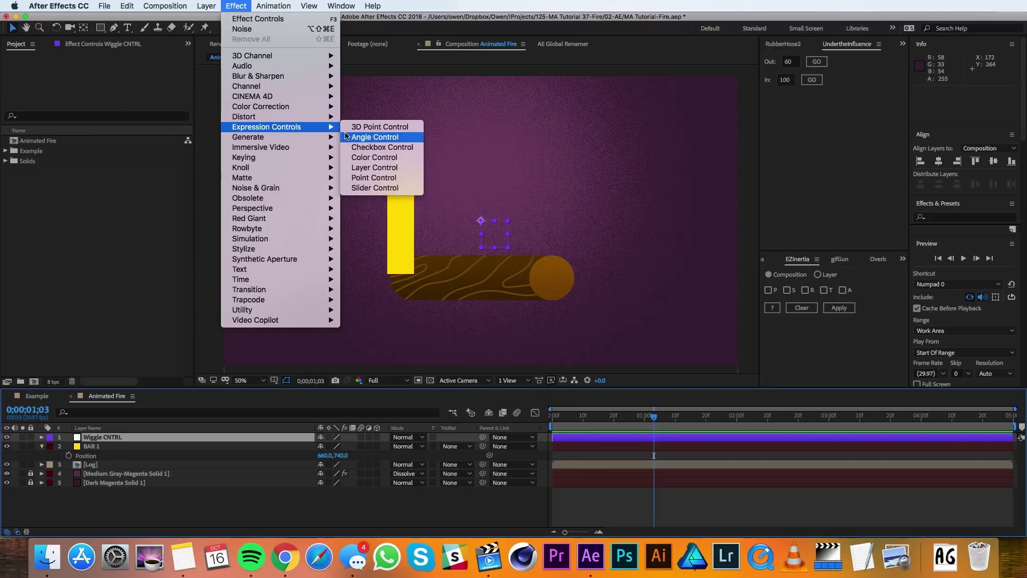
click(375, 187)
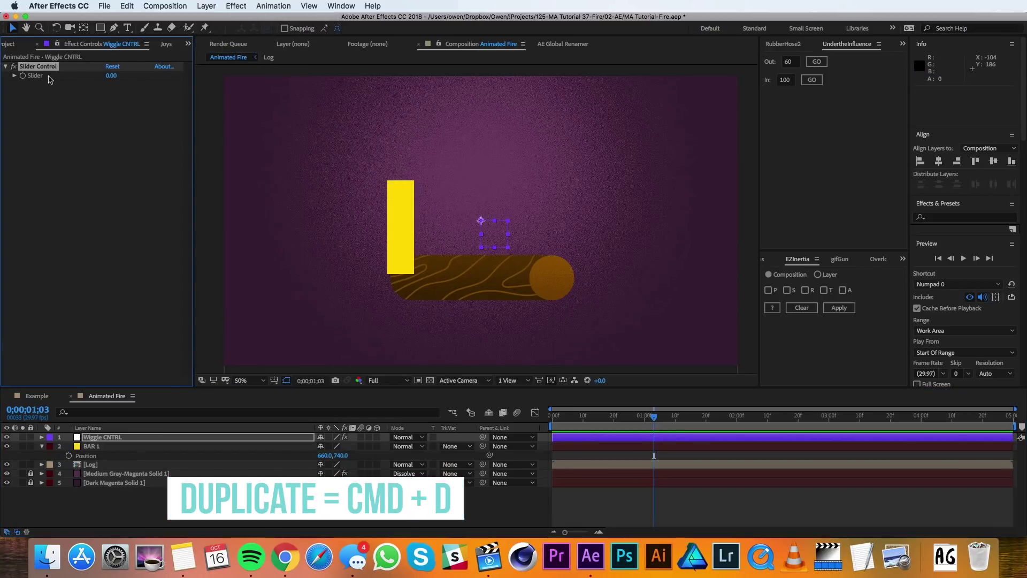
key(super+d)
key(super+d)
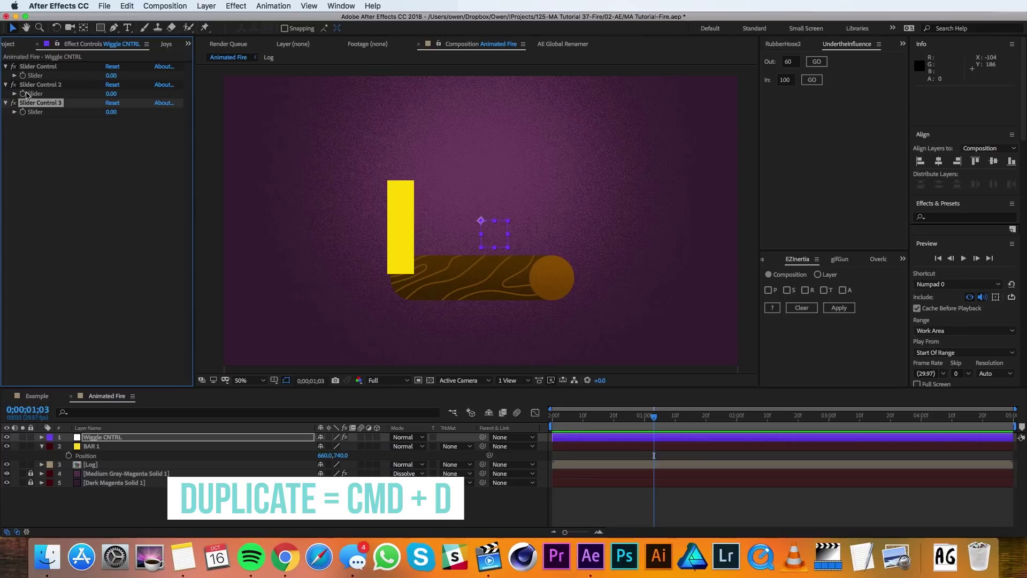
Step: Rename the three sliders Frequency, Amp 1 and Amp 2
click(35, 66)
key(Return)
text(Frequ)
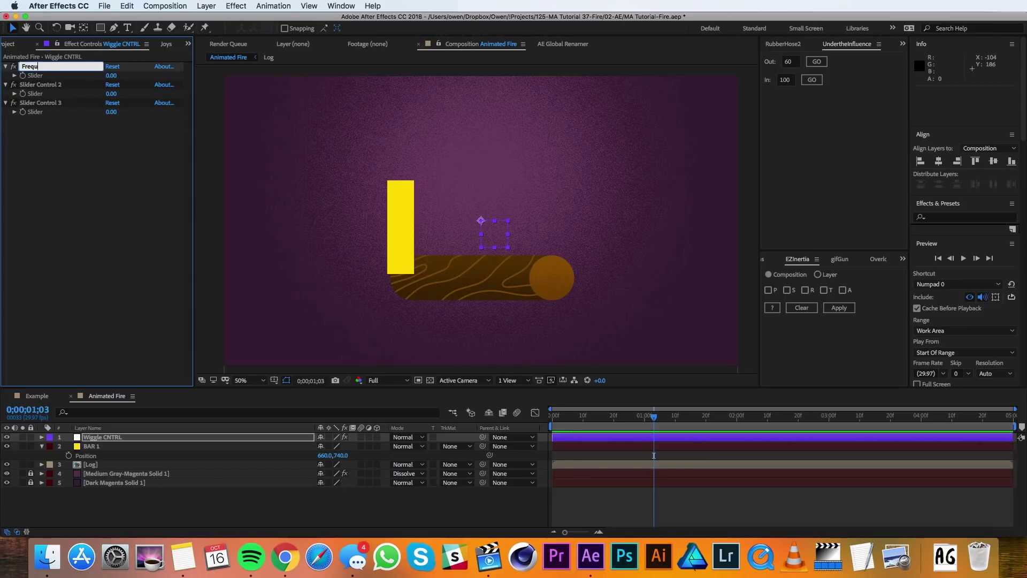
text(ency)
key(Return)
key(Down)
key(Return)
text(Amp 1)
key(Return)
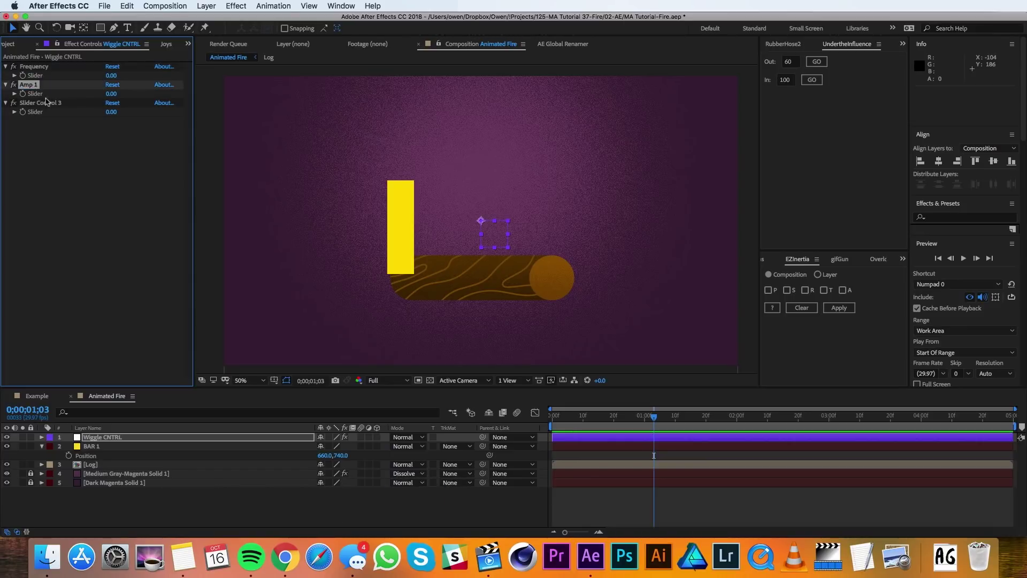
click(47, 103)
key(Return)
text(A)
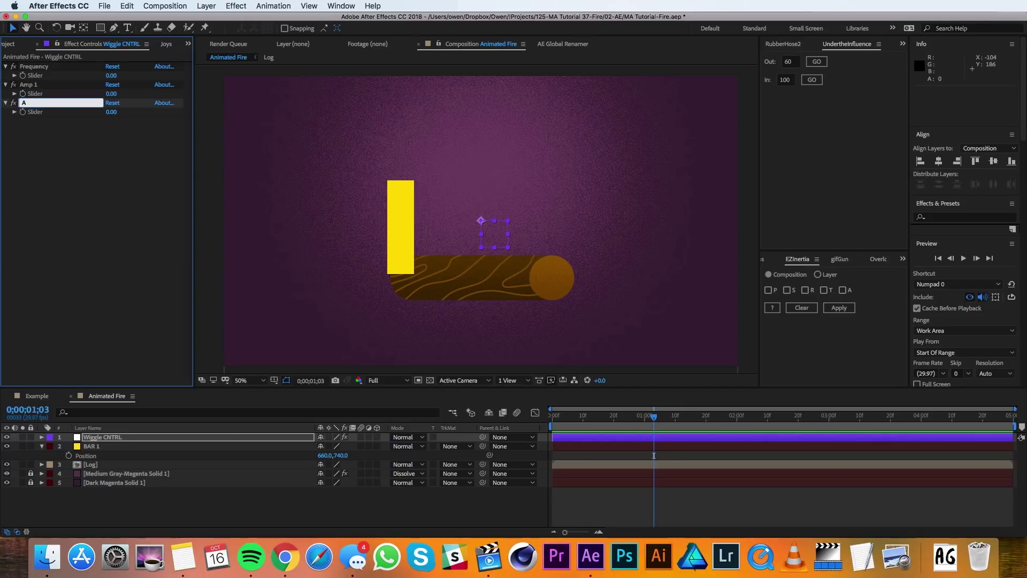
text(mp 2)
key(Return)
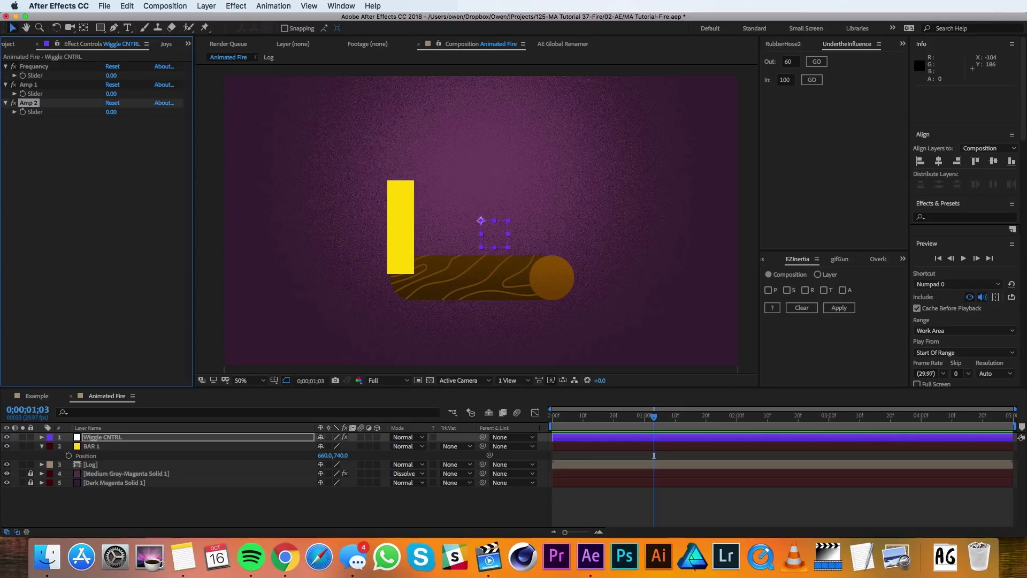
Step: Set the Wiggle CNTRL sliders driving BAR 1's Scale to Frequency 7, Amp 1 25, Amp 2 5
click(99, 447)
key(s)
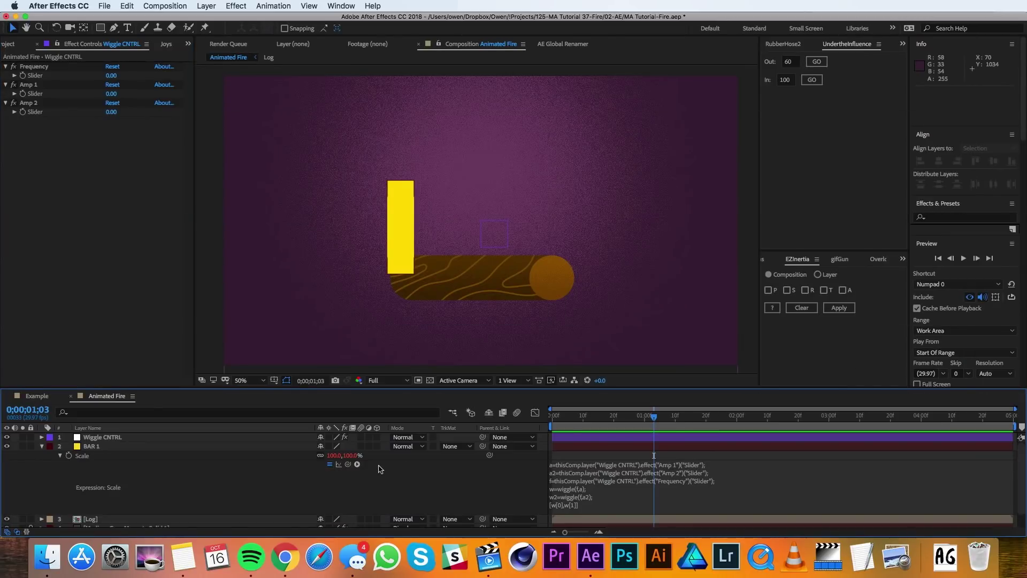
key(Tab)
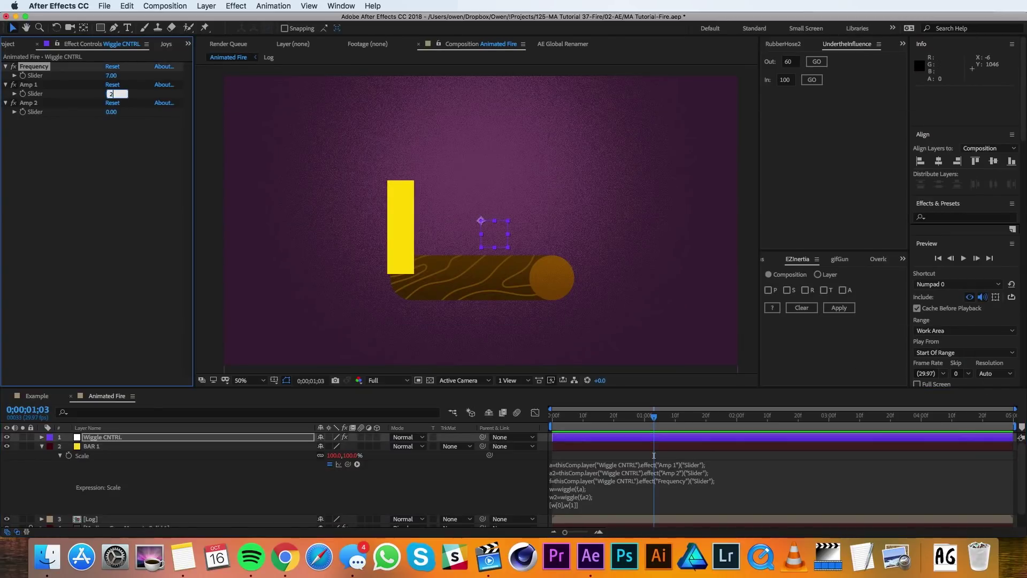
text(25)
key(Return)
click(110, 113)
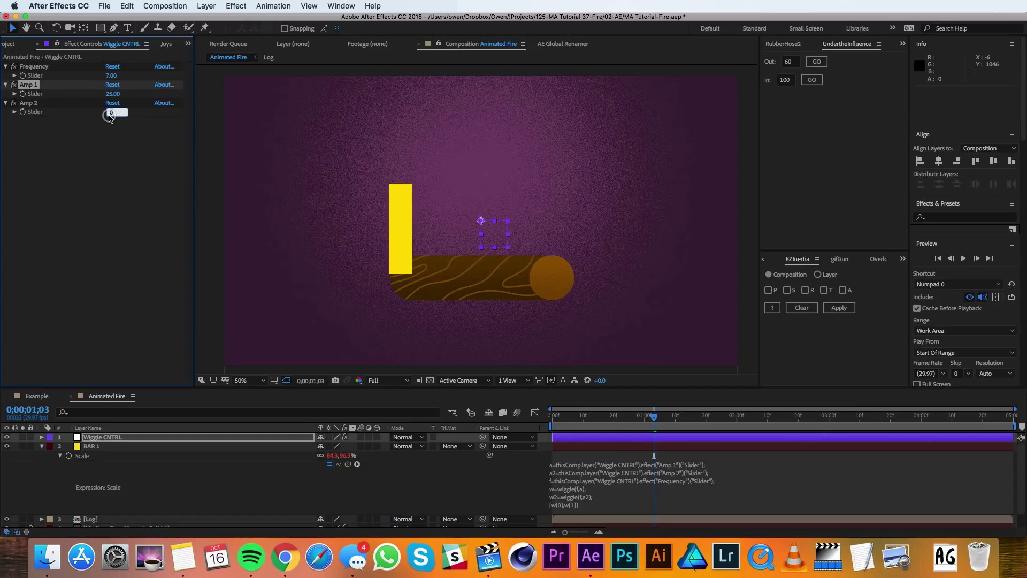
key(Return)
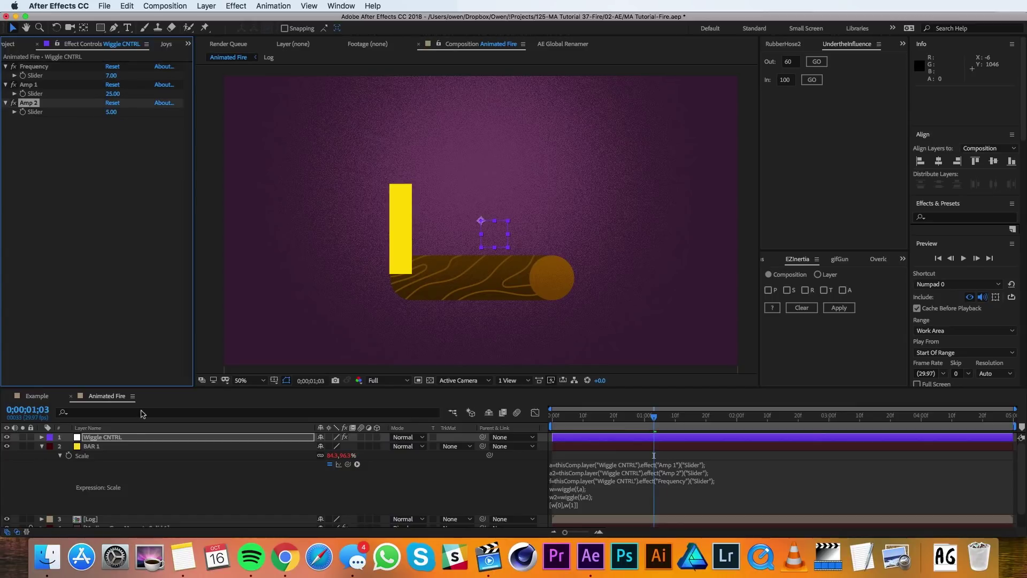
Step: Duplicate BAR 1 into BAR 2 and shift it 100 px right to X 760
click(92, 448)
key(ctrl+d)
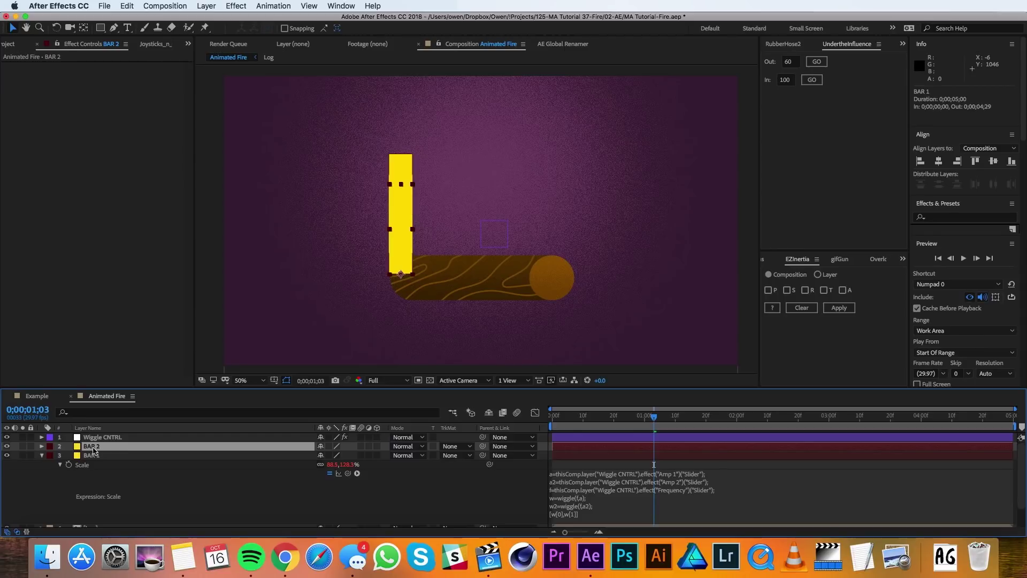
click(41, 456)
key(p)
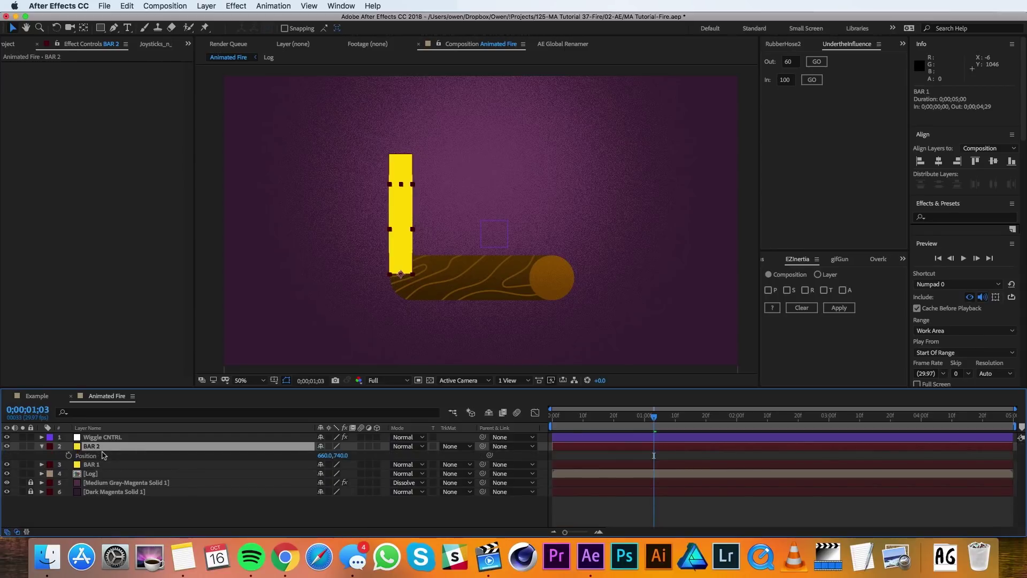
click(327, 455)
key(Right)
text(+)
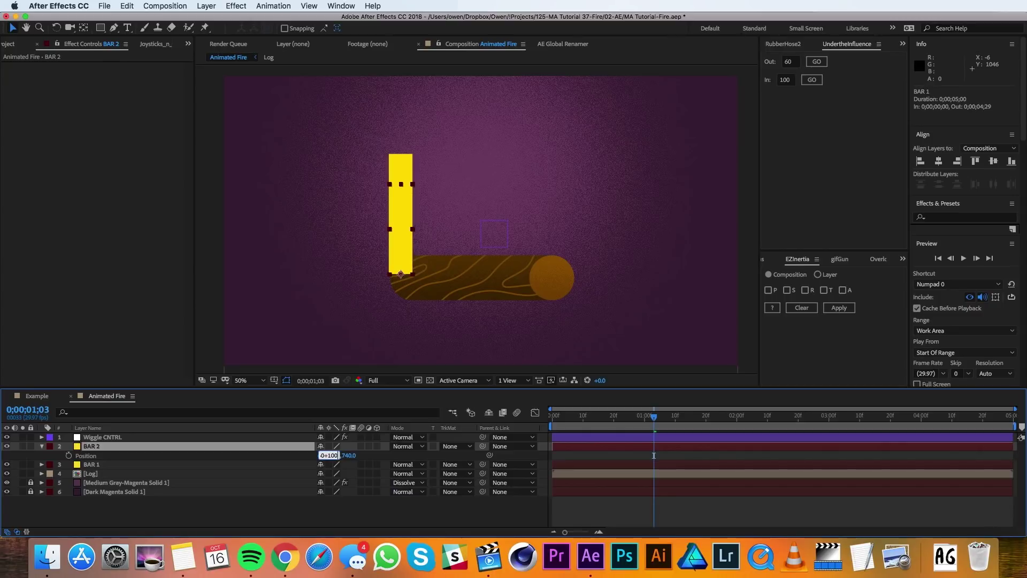
text(100)
key(Return)
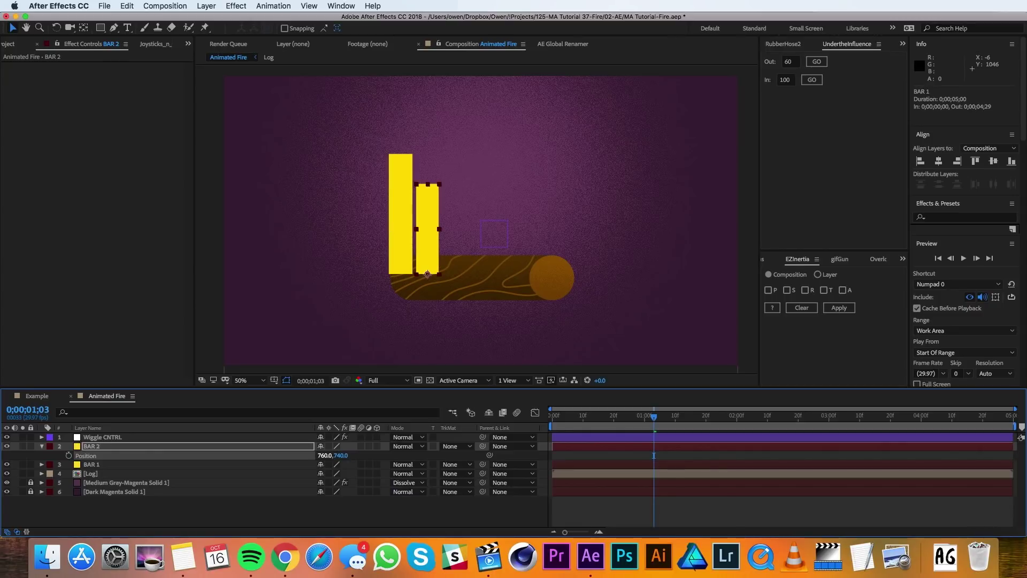
Step: Unlink BAR 2's scale and shorten it to 84.3, 46.3%
key(s)
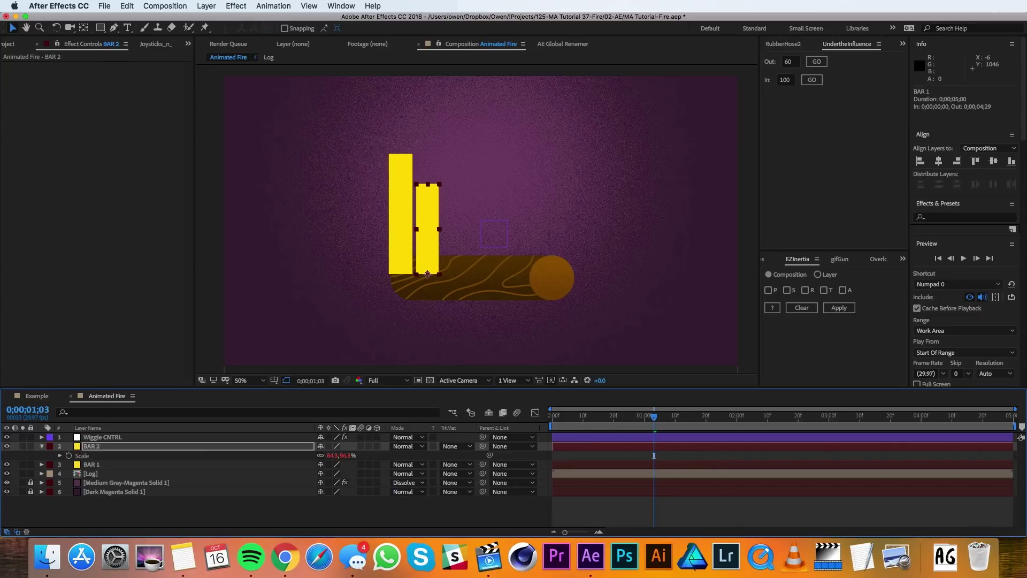
click(323, 457)
click(346, 457)
text(100)
key(Return)
Step: Duplicate BAR 2 into BAR 3 at X 860 and BAR 4 nudged further right
key(super+d)
key(super+d)
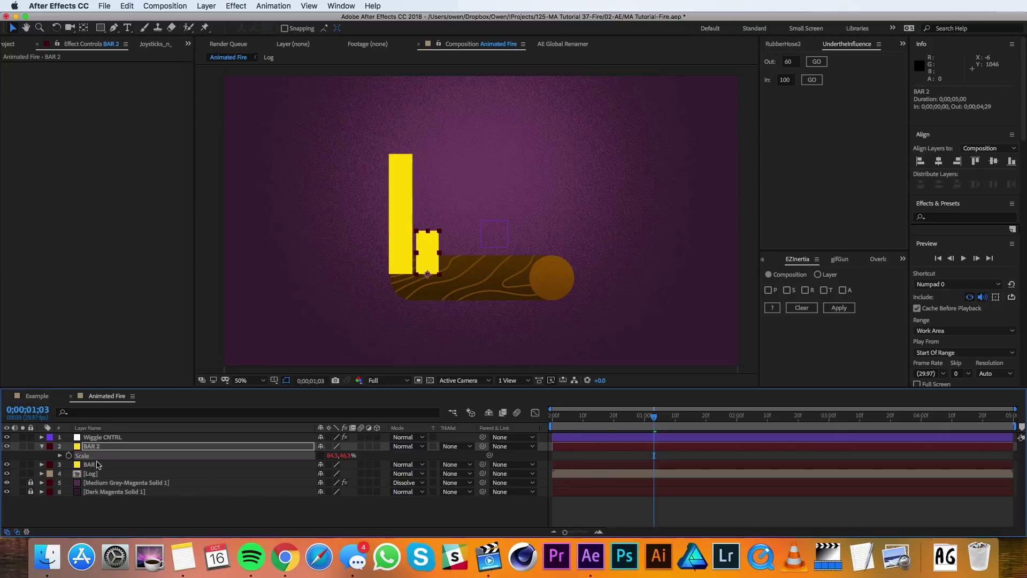
click(91, 455)
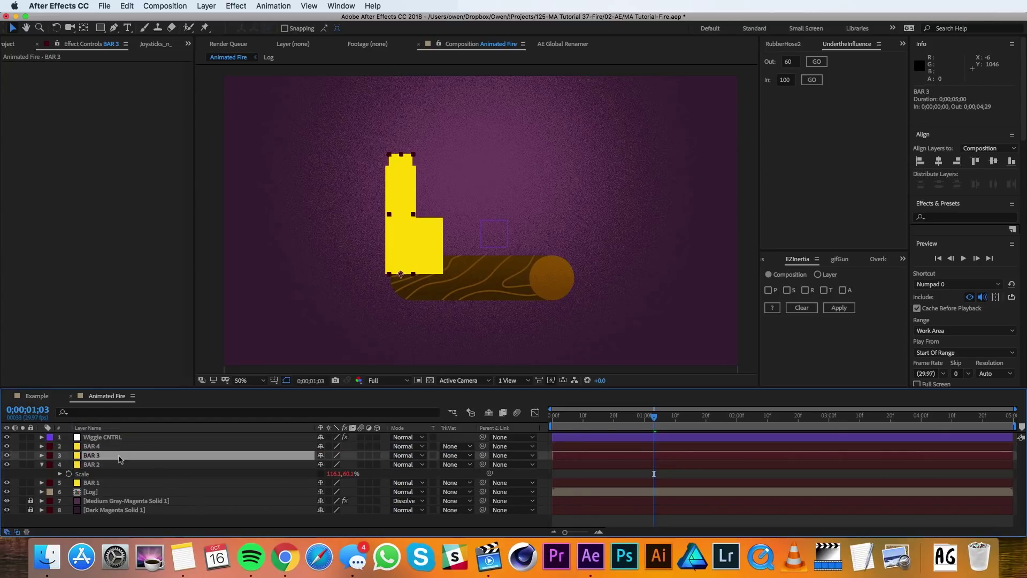
key(p)
click(325, 464)
text(860)
key(Return)
click(129, 446)
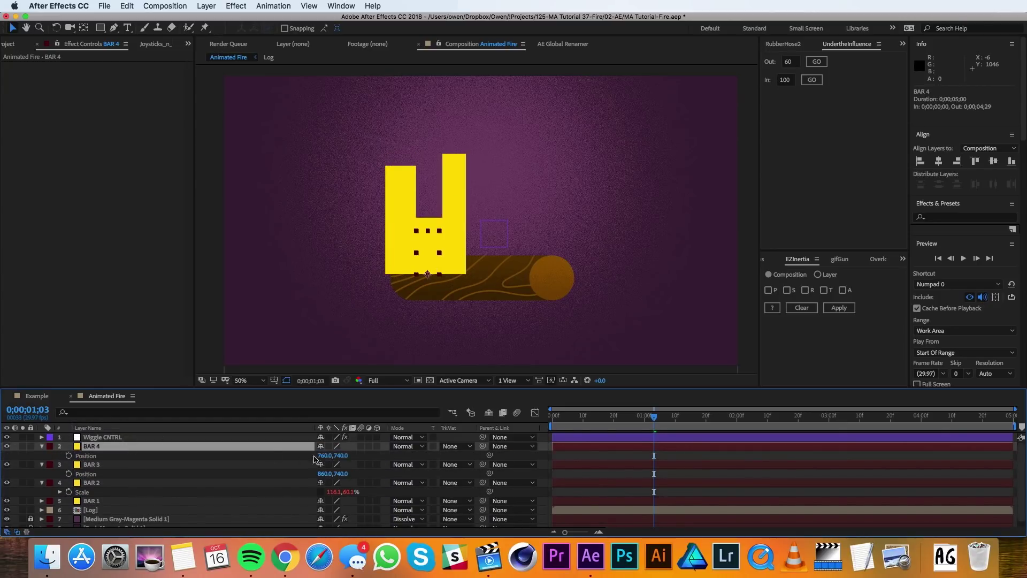
key(shift+Right)
key(shift+Right)
key(shift+Right)
key(shift+Right)
key(shift+Right)
key(shift+Right)
key(shift+Right)
key(shift+Right)
key(shift+Right)
key(shift+Right)
click(41, 474)
click(42, 456)
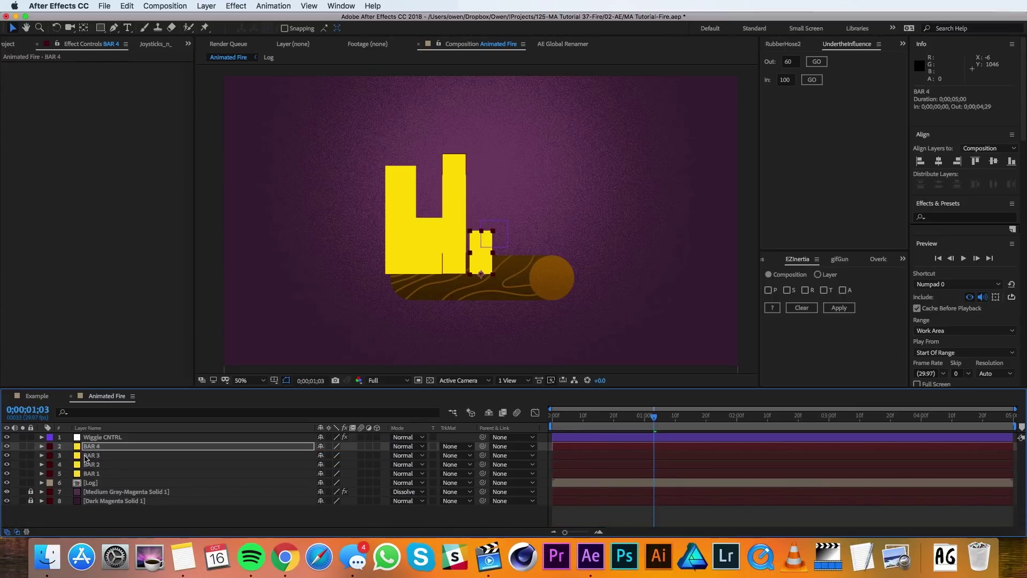
shift+click(92, 455)
Step: Duplicate BAR 3 and BAR 4 as BAR 5 and BAR 6 at X 1060 and 1160
key(super+d)
key(p)
click(324, 474)
text(1060)
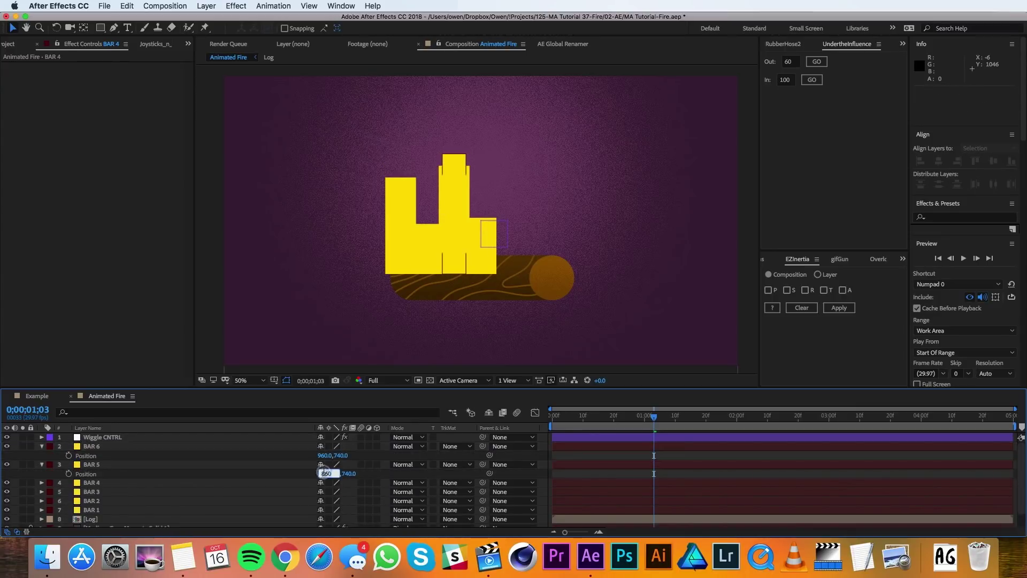
key(Return)
click(325, 456)
text(1160)
key(Return)
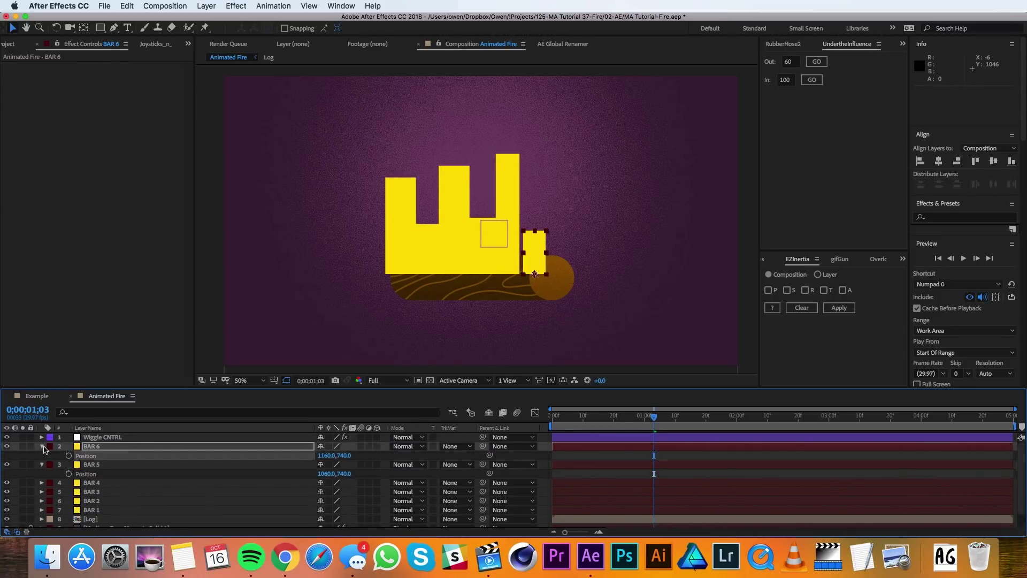
Step: Duplicate BAR 6 into BAR 7 positioned at X 1260
key(super+d)
key(p)
click(324, 455)
text(1260)
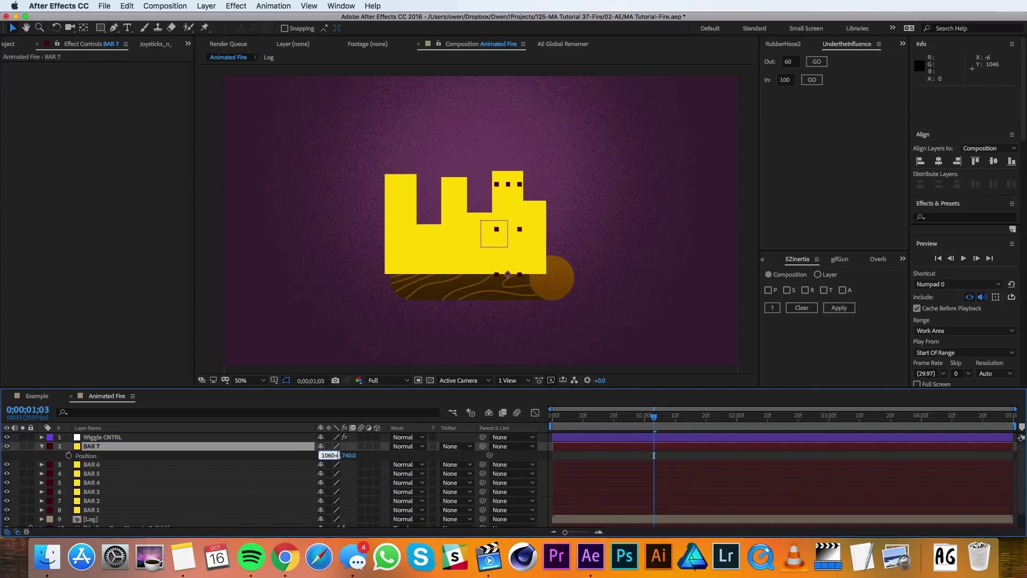
key(Return)
key(p)
key(F2)
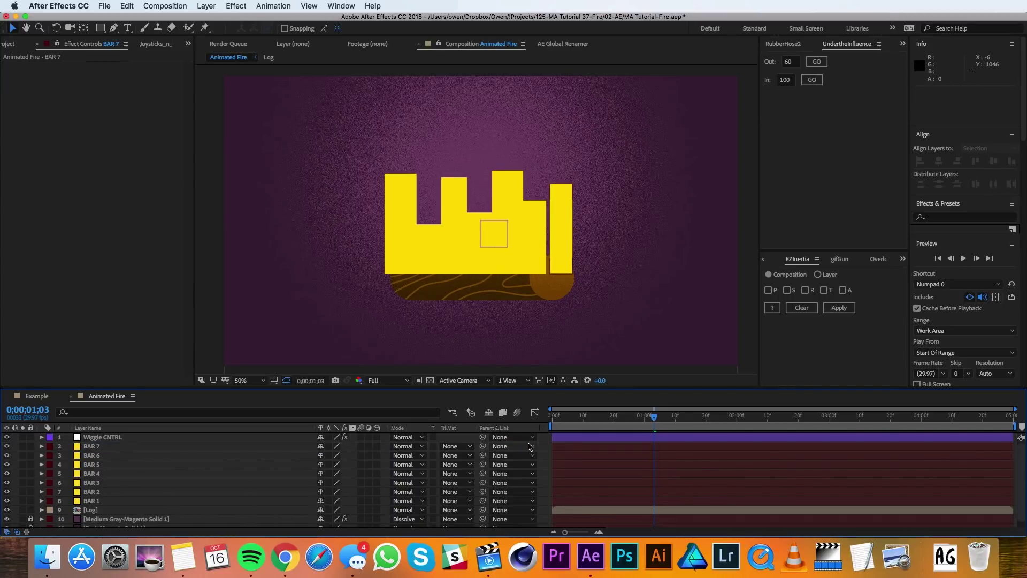
click(109, 438)
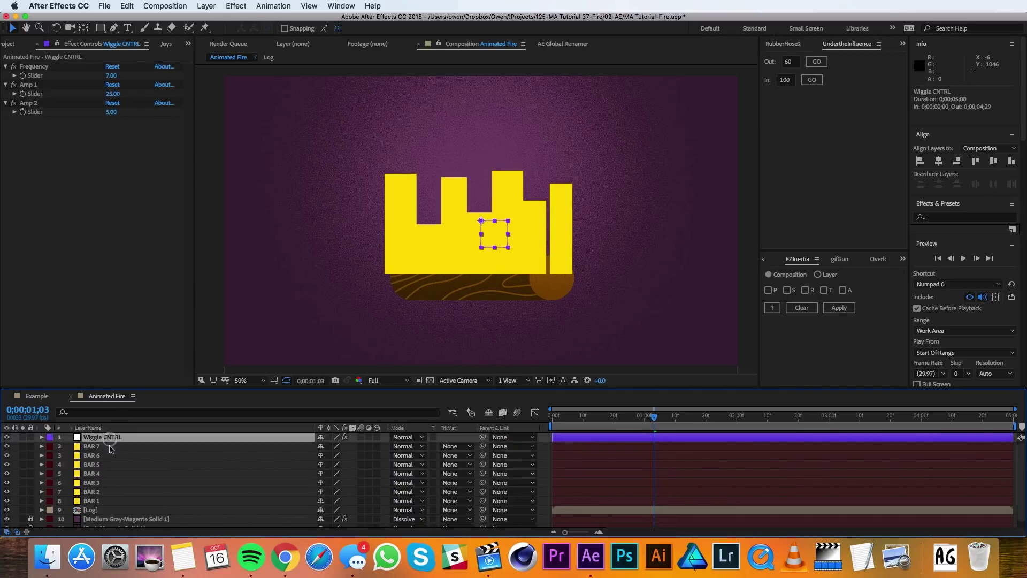
Step: Pre-compose Wiggle CNTRL through BAR 1 into Fire Base without opening the new comp
shift+click(102, 501)
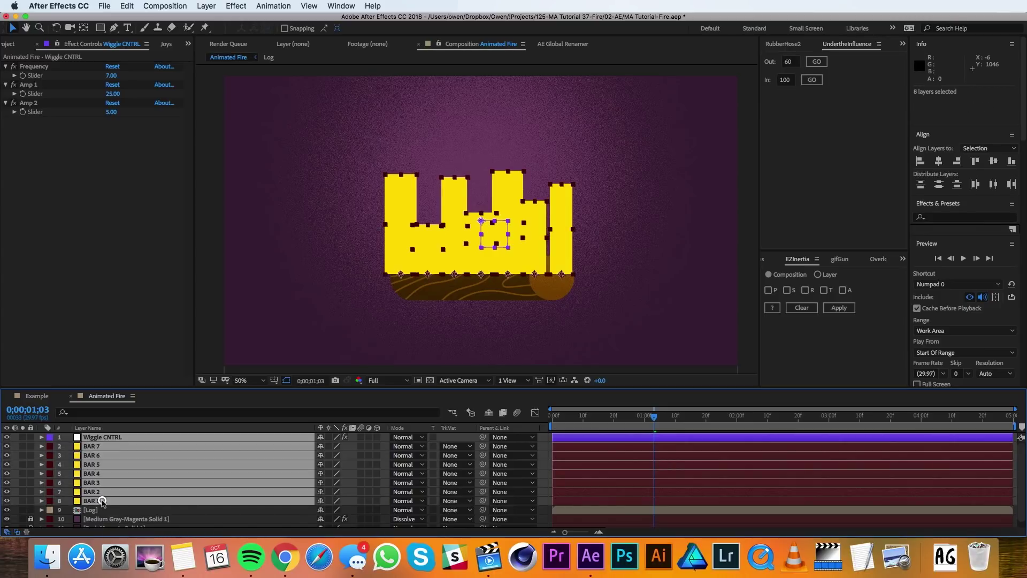
click(205, 5)
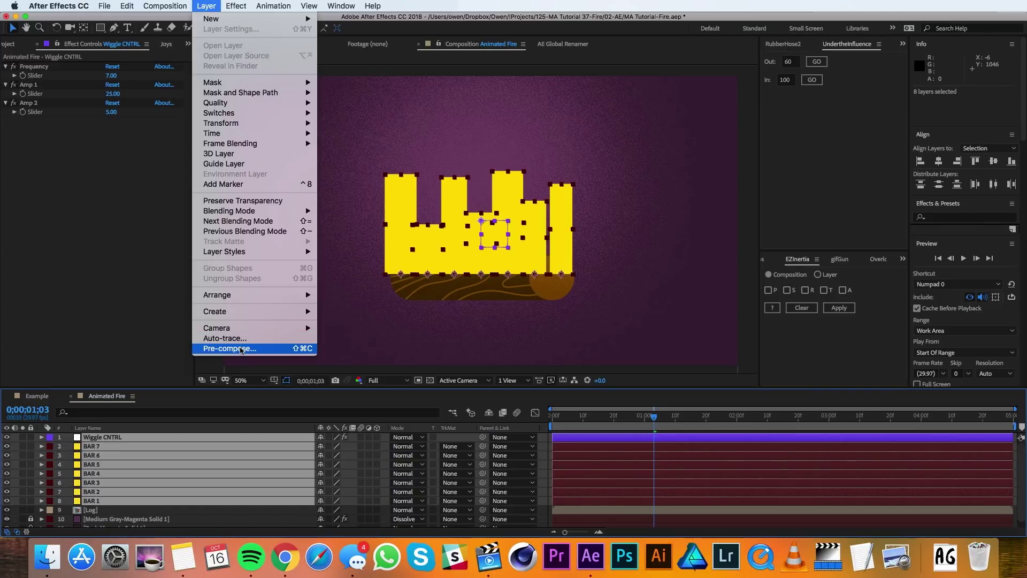
click(240, 349)
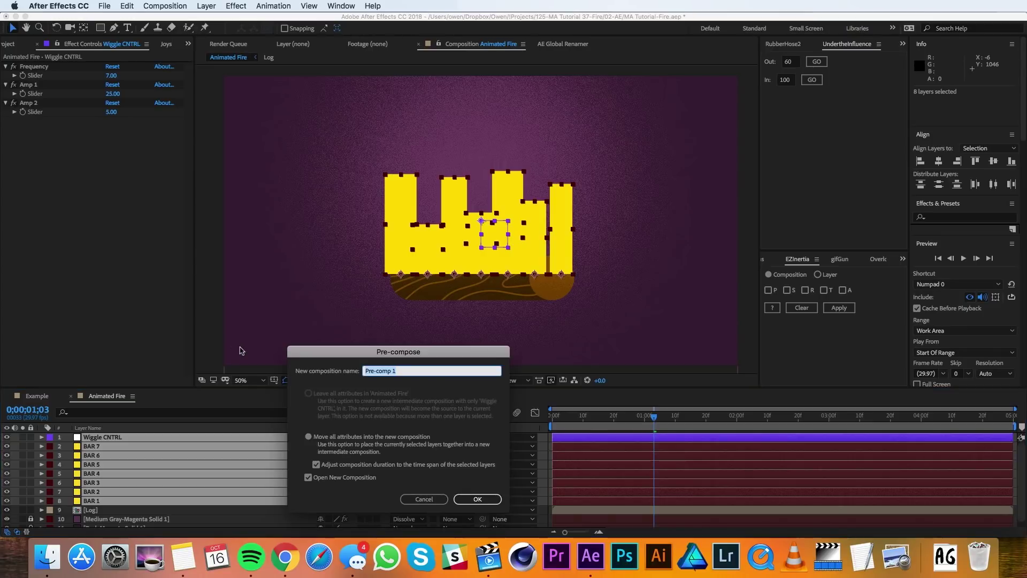
text(Fire Base)
click(334, 477)
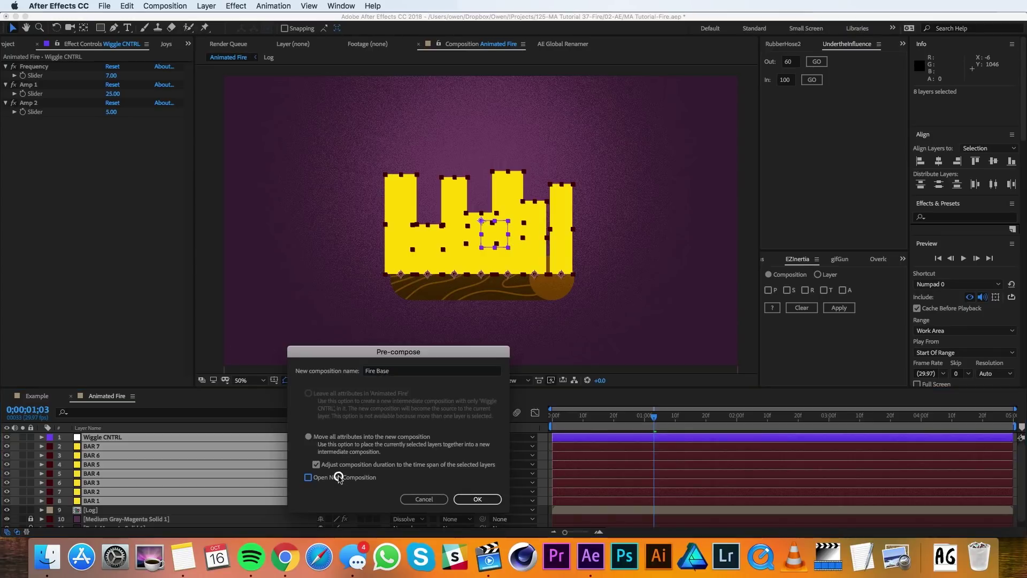
click(477, 499)
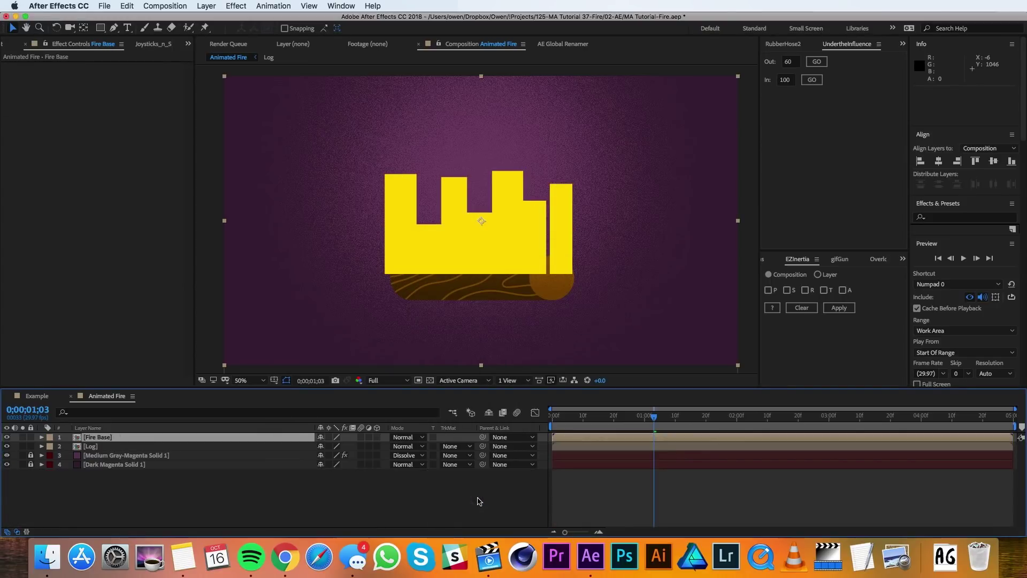
click(236, 5)
Step: Apply Gaussian Blur to Fire Base with Blurriness 150
mouse_move(300, 76)
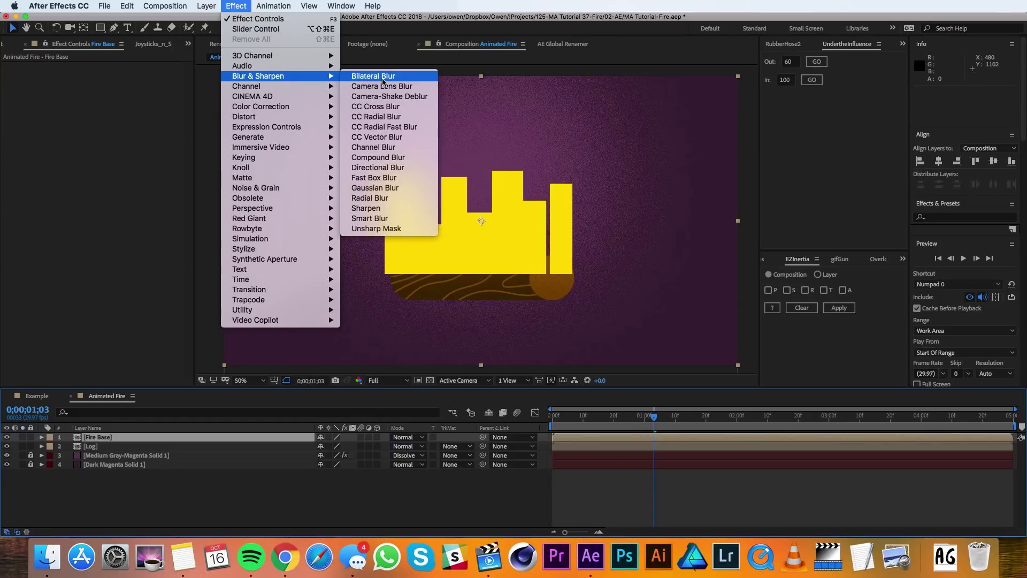
click(400, 188)
click(111, 76)
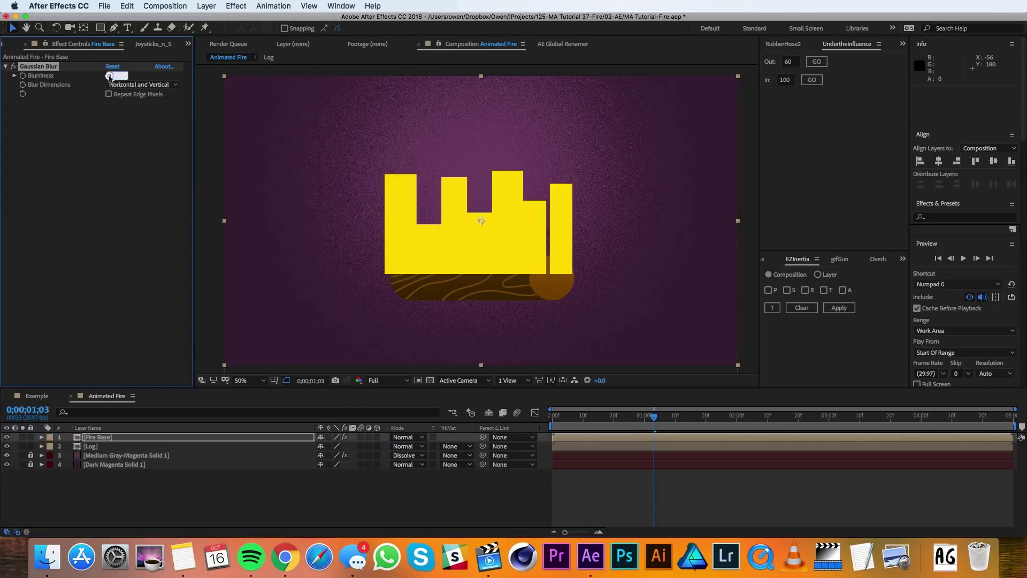
text(150)
key(Return)
Step: Add Levels on the Alpha channel with input black 113 and input white 119
click(236, 6)
mouse_move(271, 110)
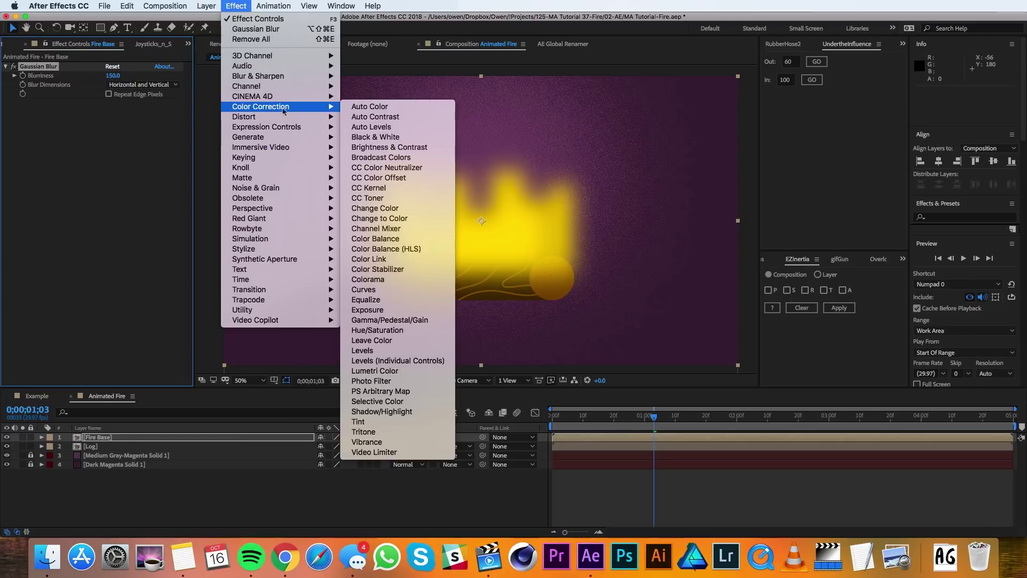
click(394, 351)
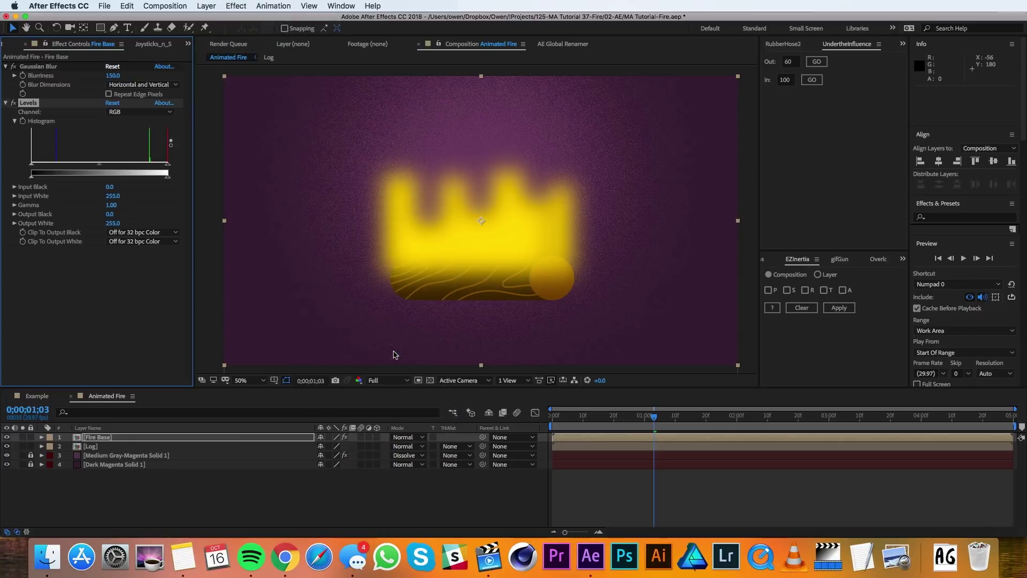
click(129, 114)
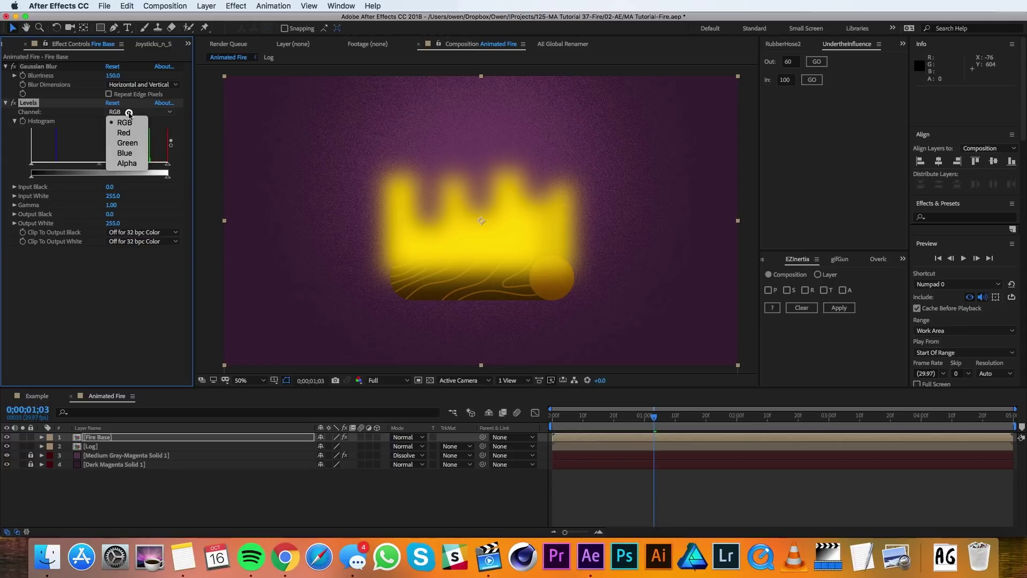
click(130, 164)
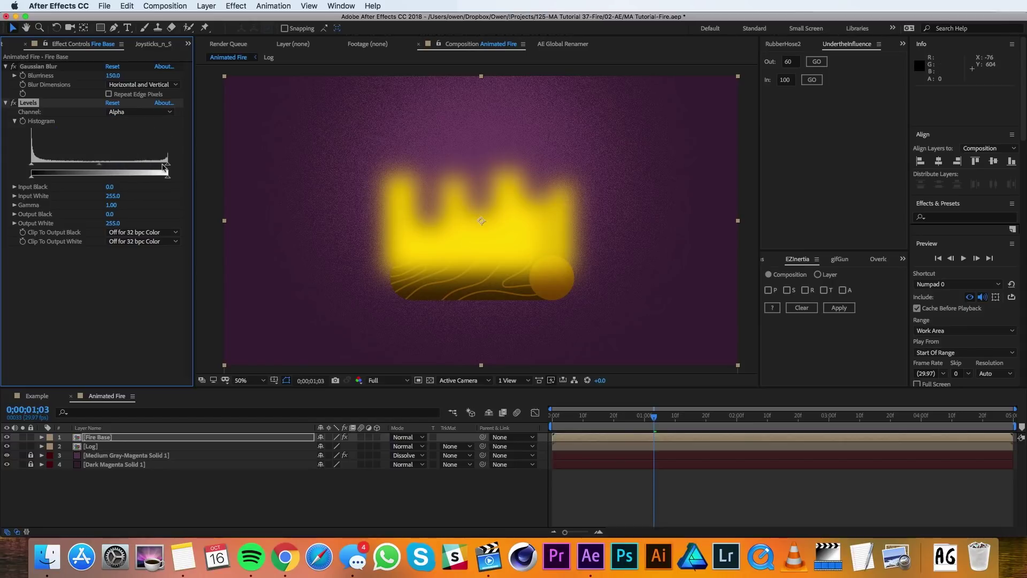
drag(167, 167, 115, 168)
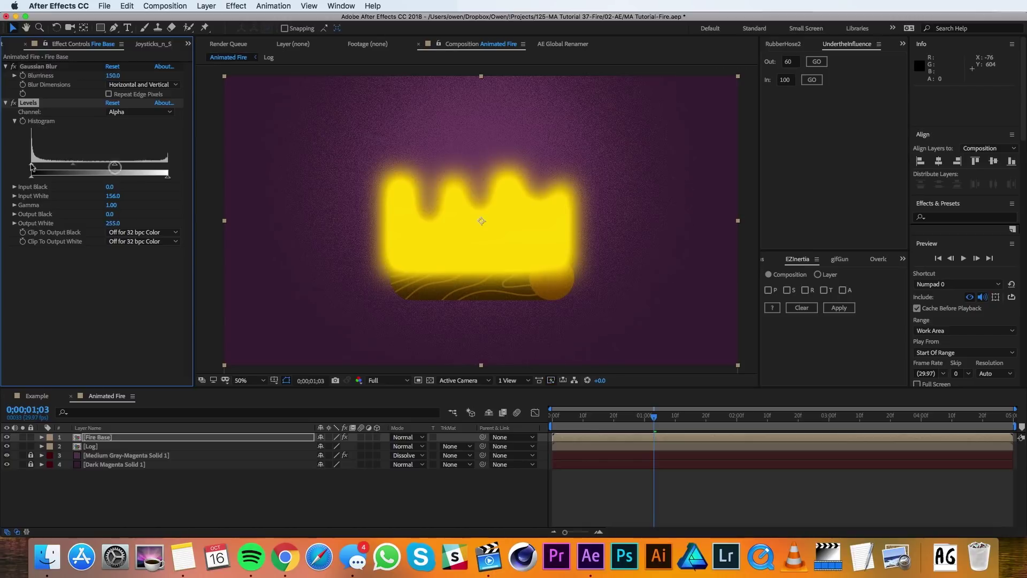
drag(31, 168, 94, 167)
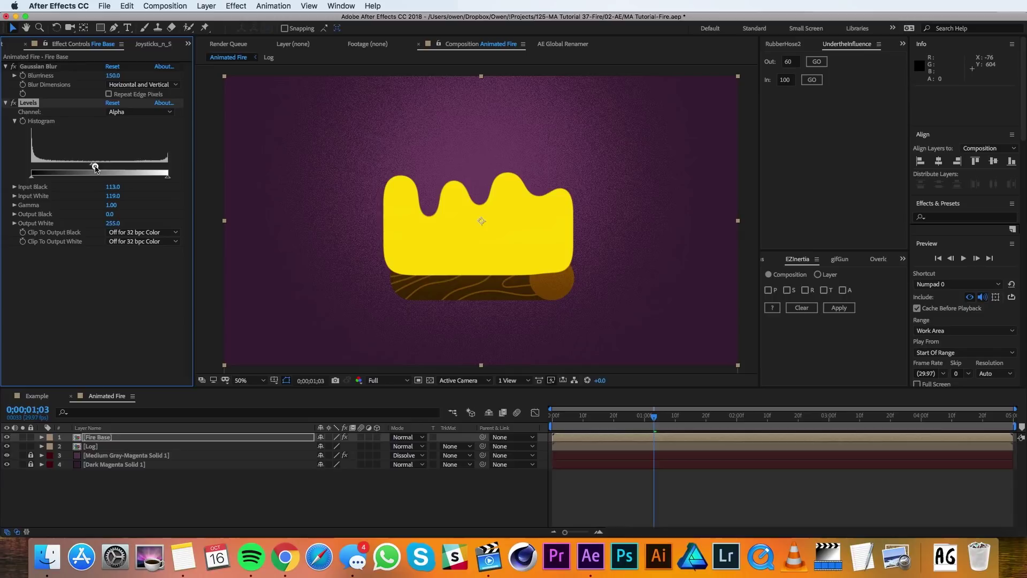
click(238, 6)
Step: Add a Gradient Ramp to Fire Base running from yellow to orange FFA403
mouse_move(311, 138)
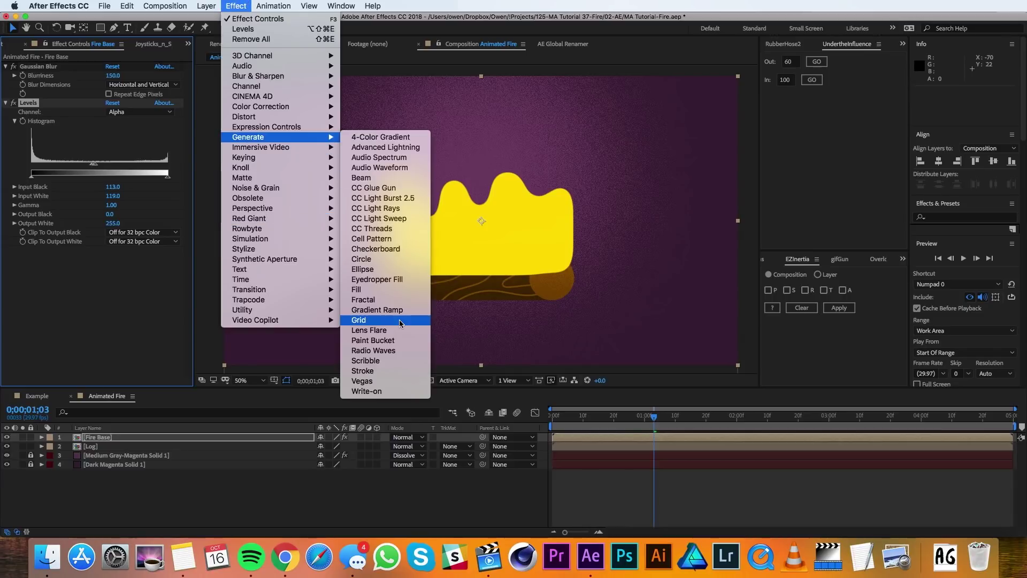
click(400, 311)
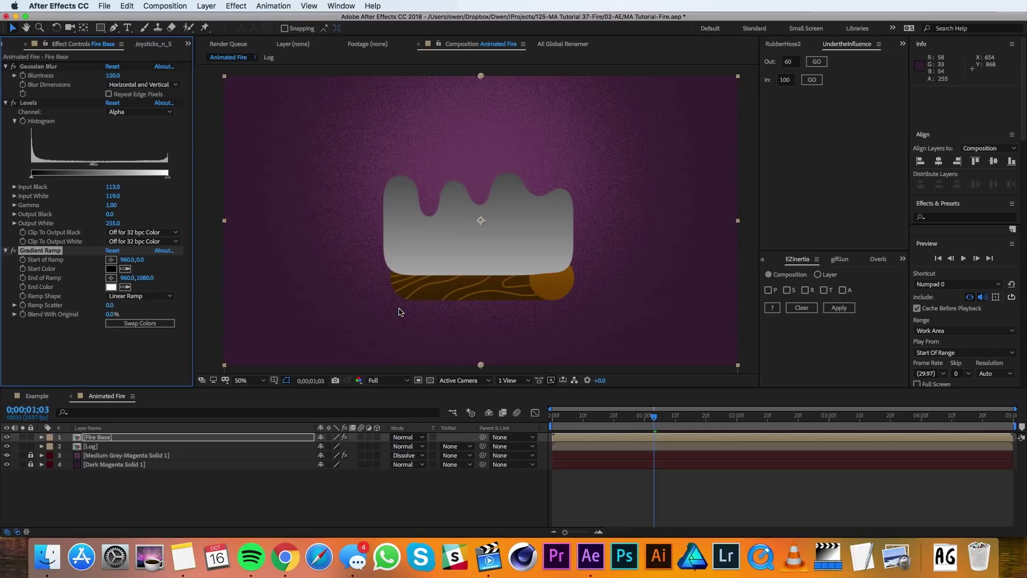
click(111, 269)
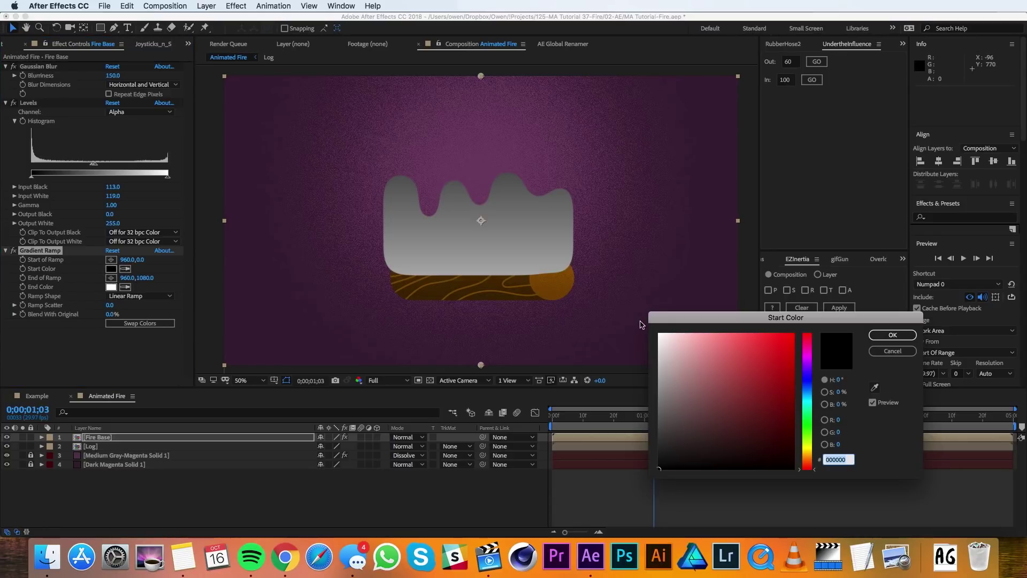
click(808, 453)
drag(767, 347, 776, 321)
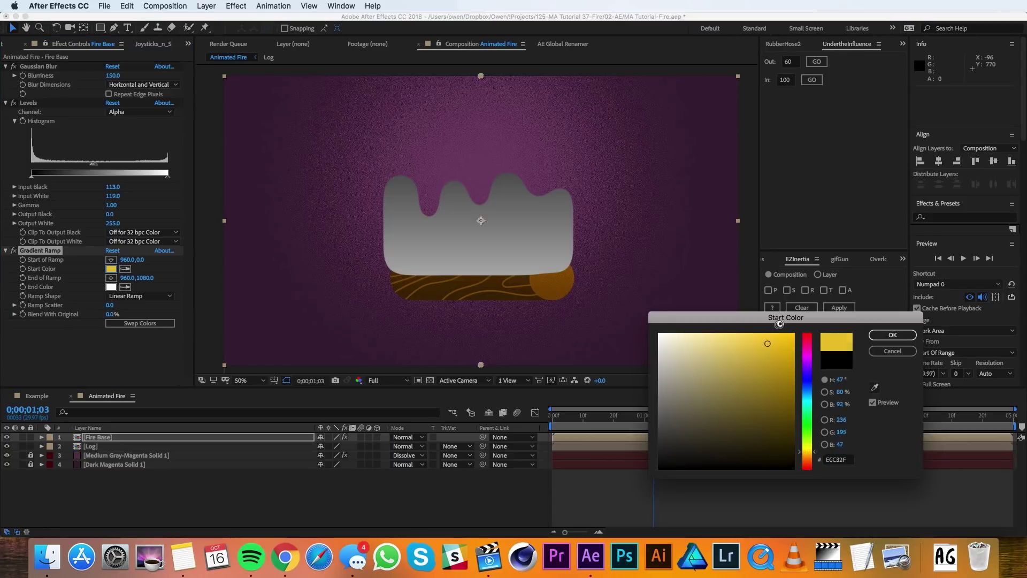
click(892, 335)
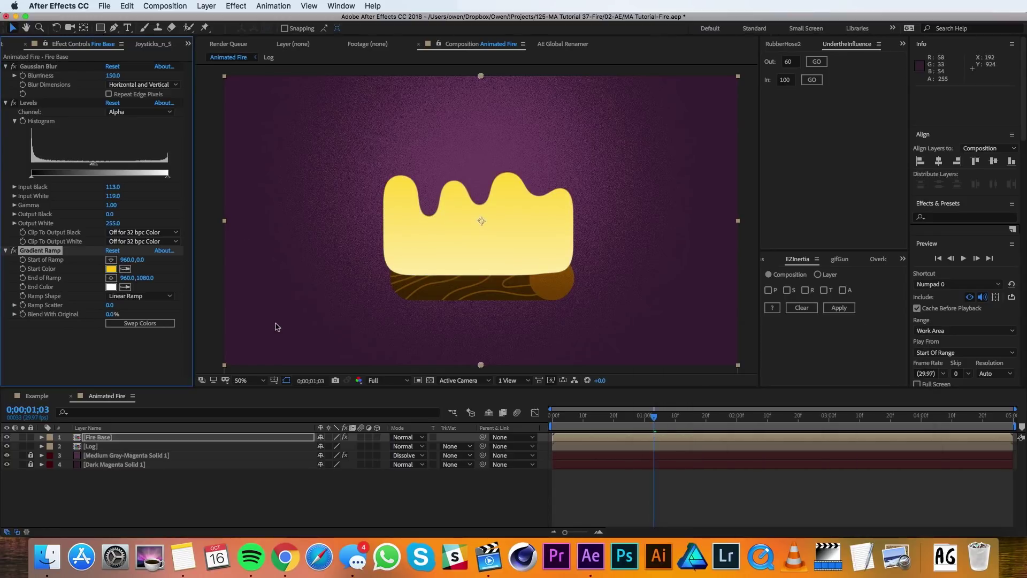
click(111, 287)
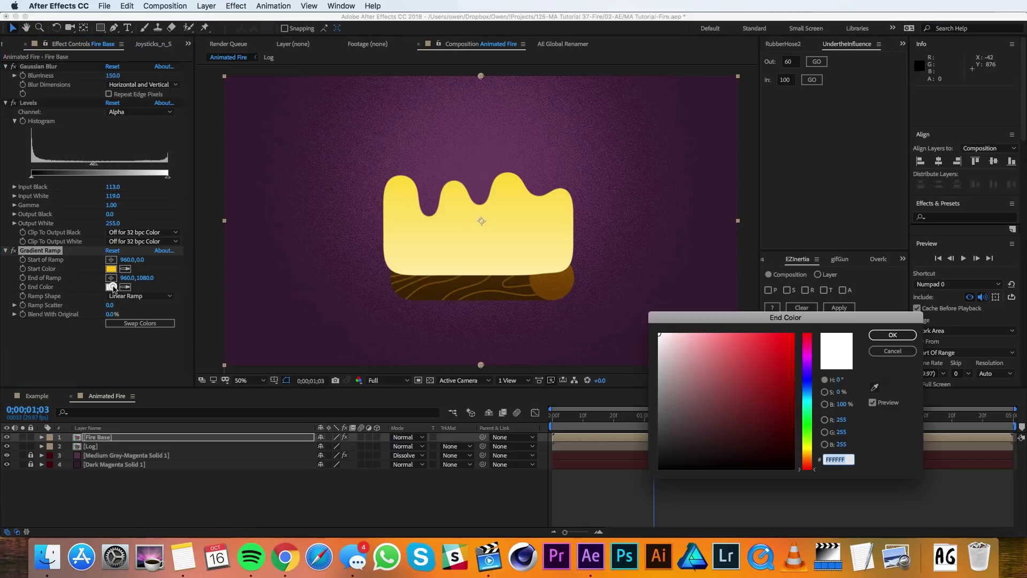
click(809, 455)
click(793, 334)
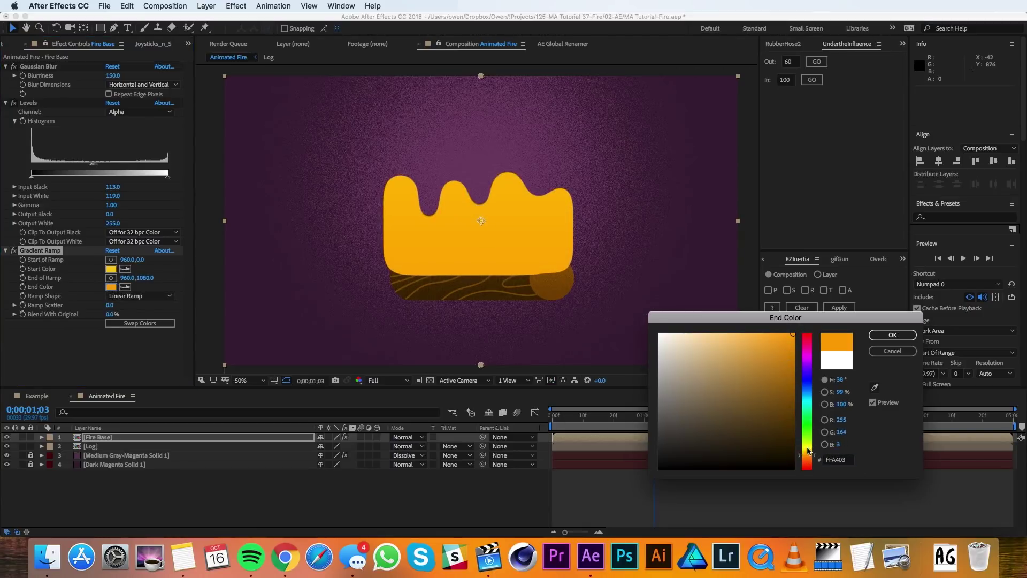
click(892, 335)
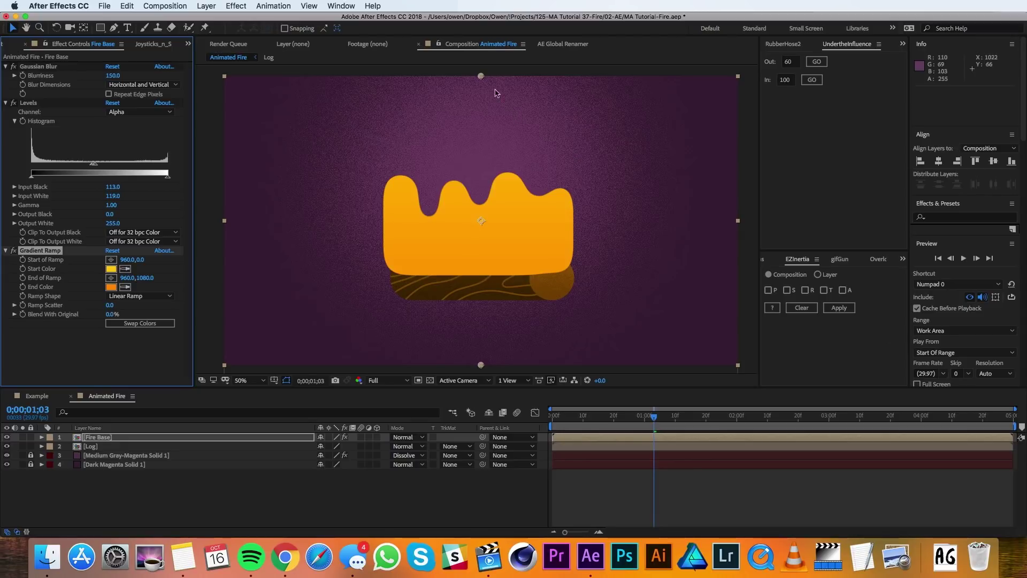
Step: Place the ramp's start point at 960,346 and its end at 960,760
drag(482, 76, 484, 128)
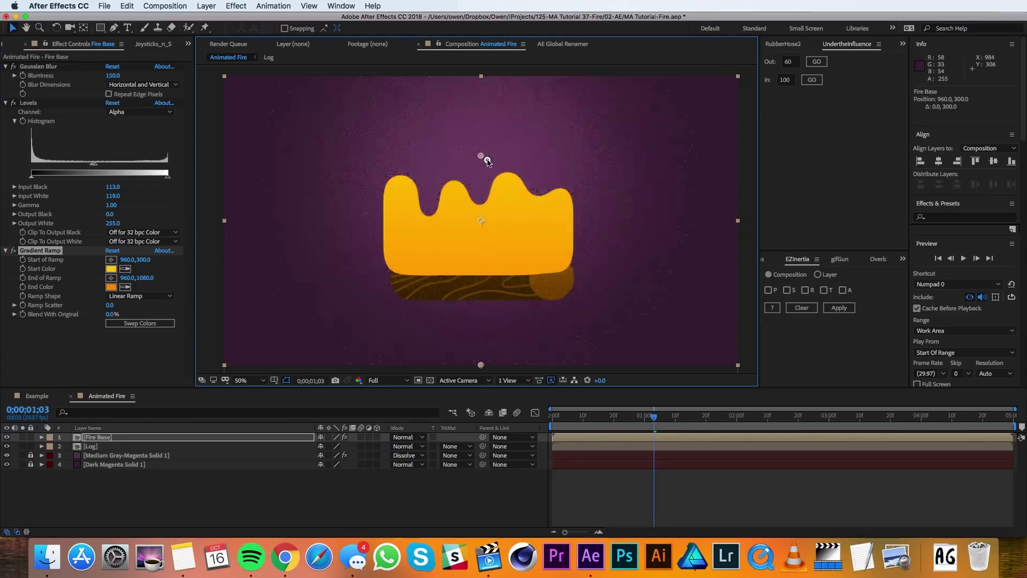
drag(488, 162, 486, 174)
drag(481, 365, 479, 283)
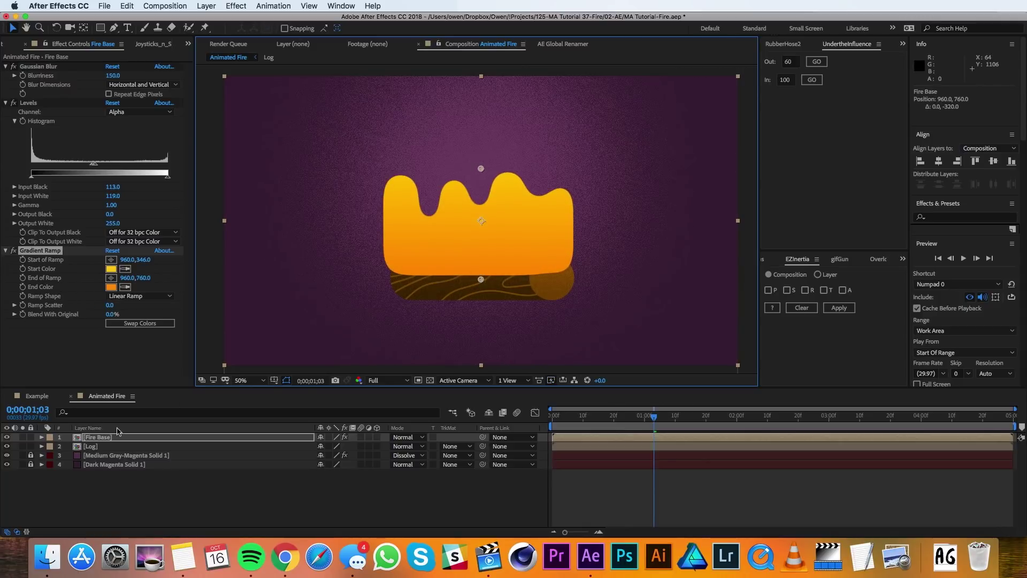
Step: Put Fire Base behind the Log, duplicate it, then duplicate the comp and open Fire Base 2
drag(105, 440, 105, 450)
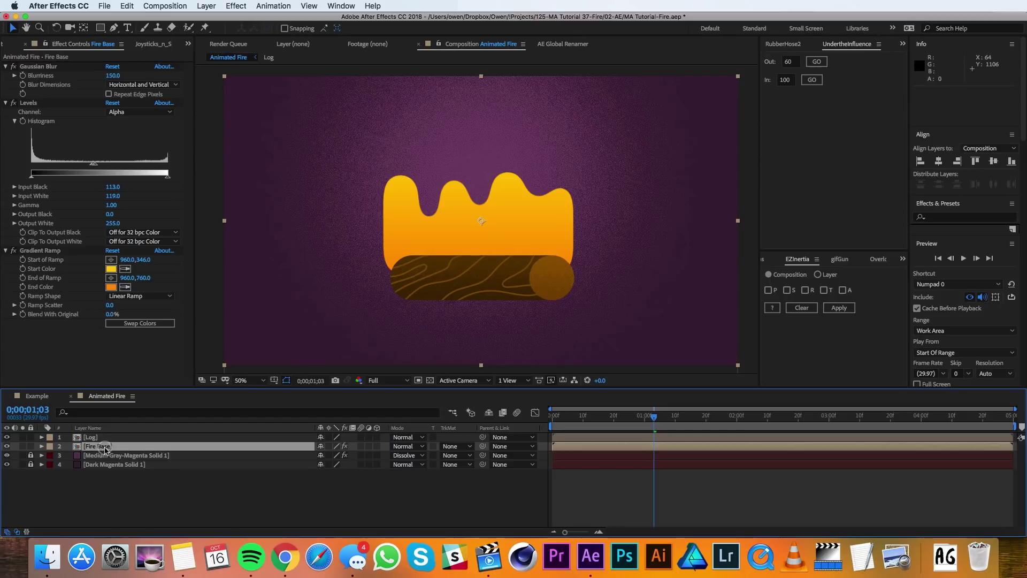
key(super+d)
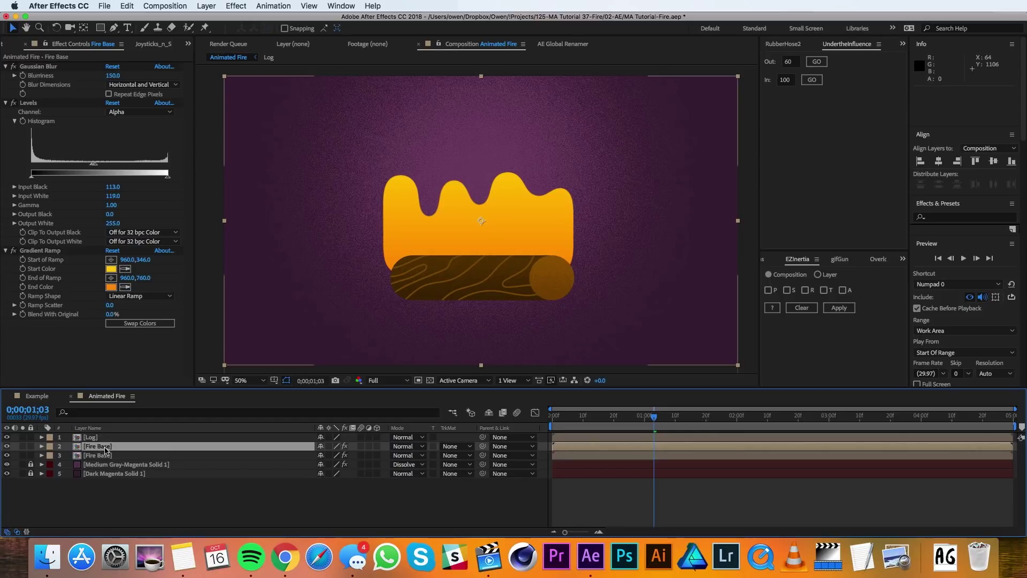
click(20, 45)
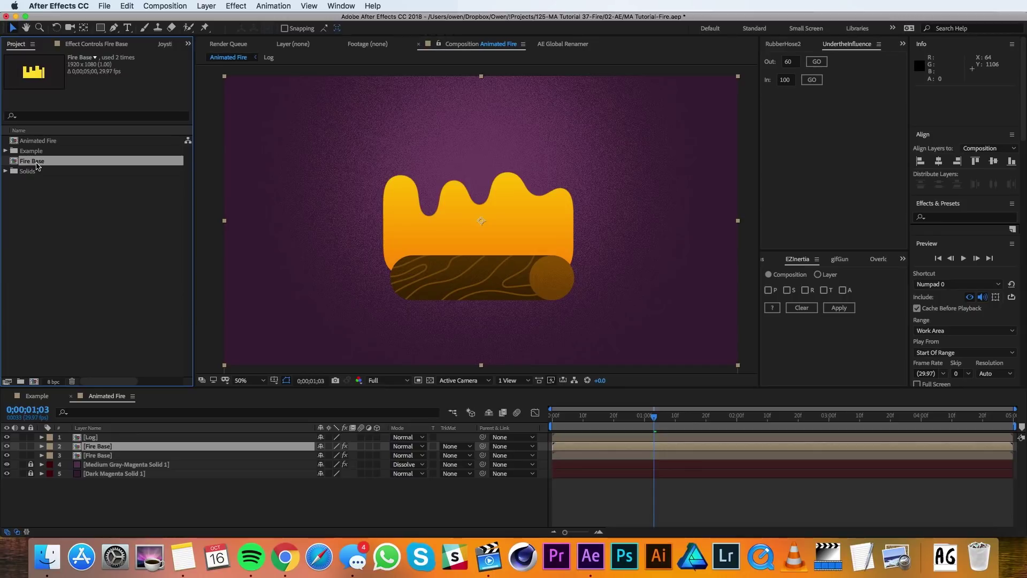
key(super+d)
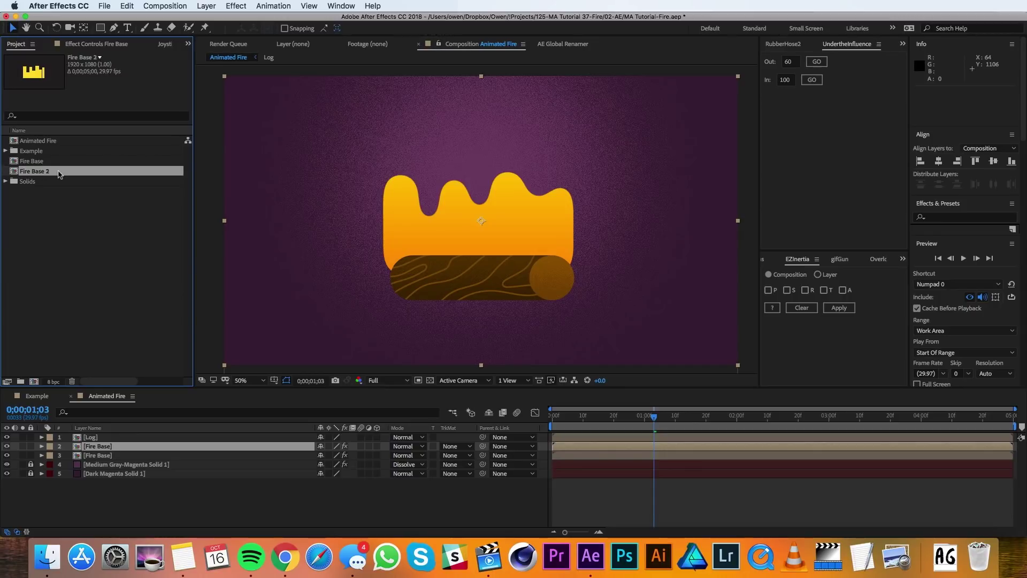
double_click(59, 171)
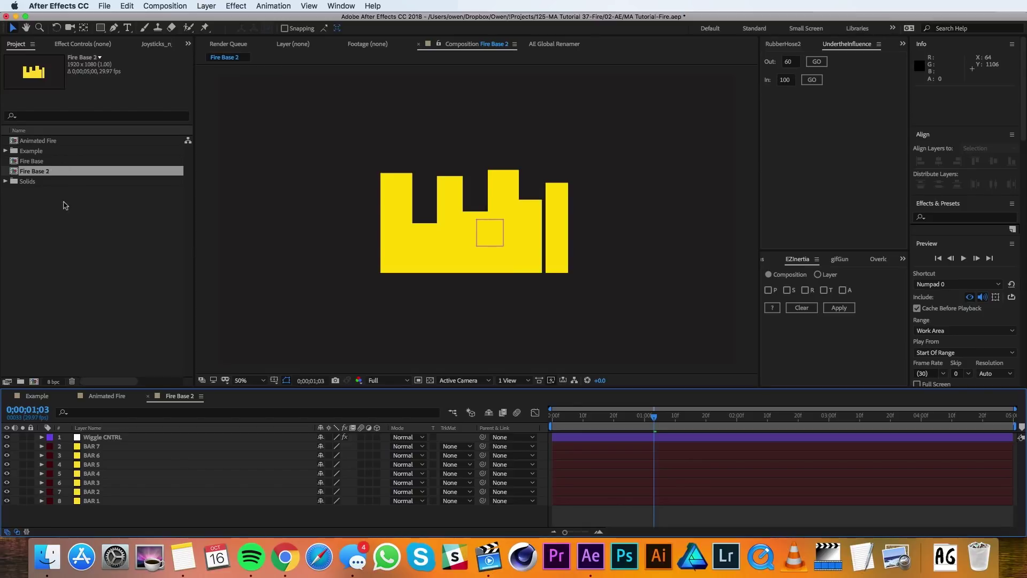
Step: Reveal the Scale property of all seven BAR layers in Fire Base 2
click(101, 447)
shift+click(100, 501)
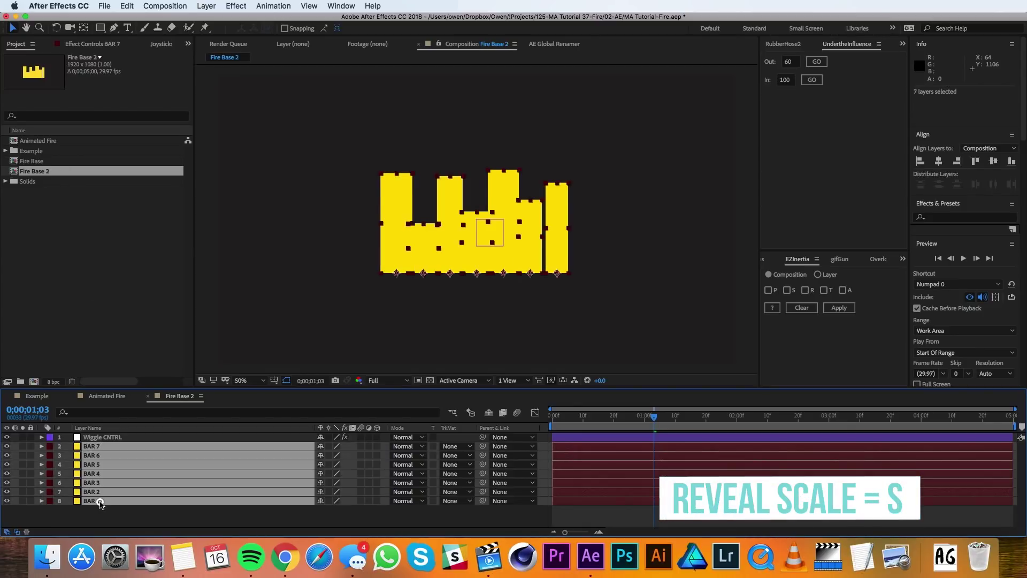
key(s)
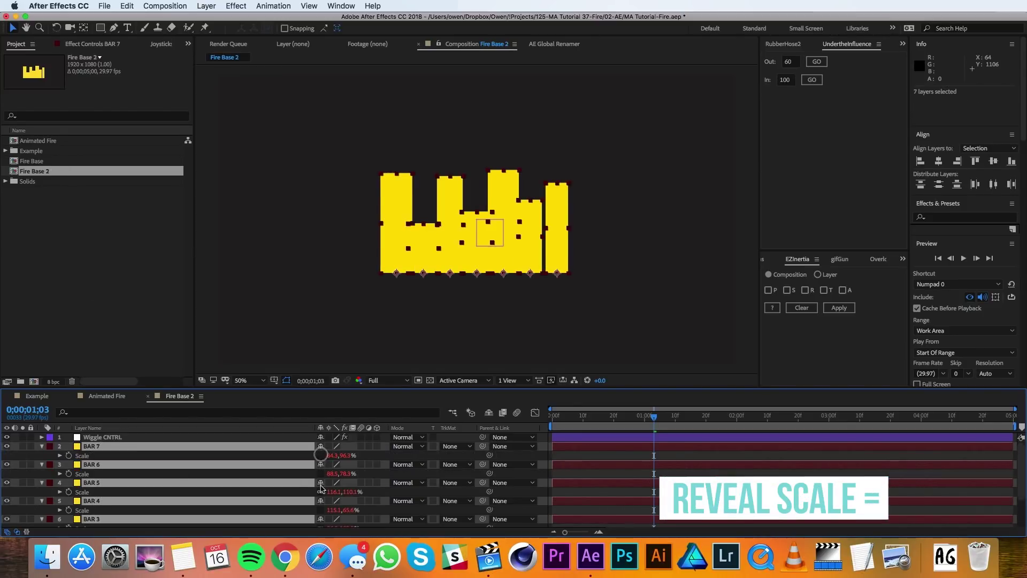
scroll(322, 492, down, 3)
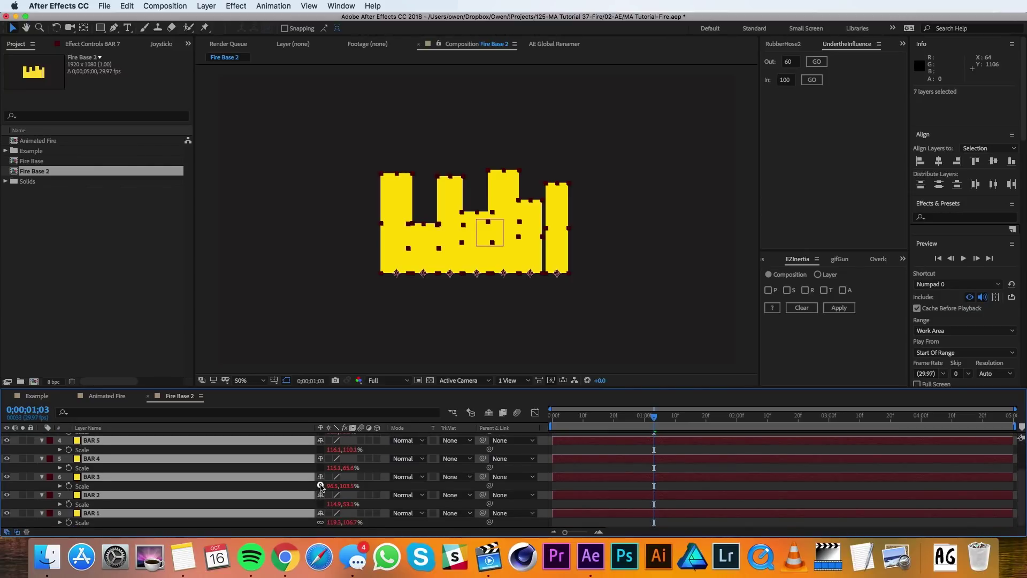
scroll(390, 459, up, 3)
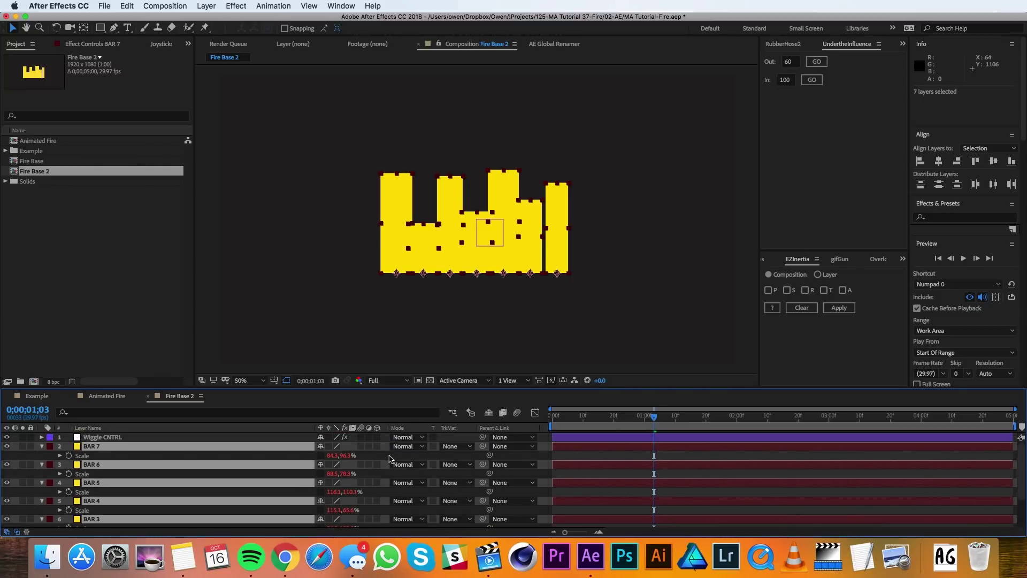
click(374, 458)
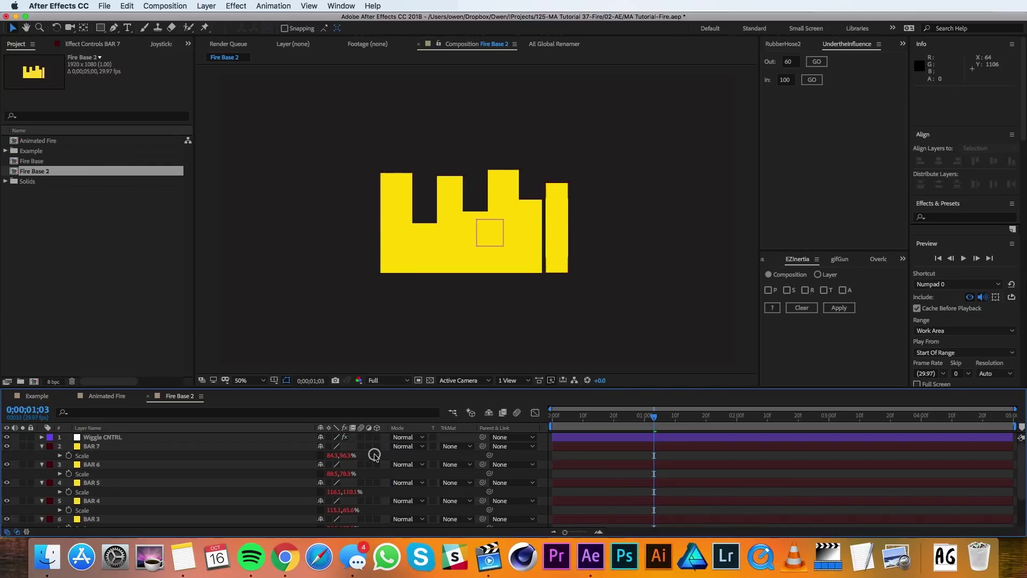
Step: Set the X scale of BAR 7 to 44.3, BAR 6 to 148.5, BAR 5 to 76.1, and BAR 4 to 175.1
click(333, 455)
key(Return)
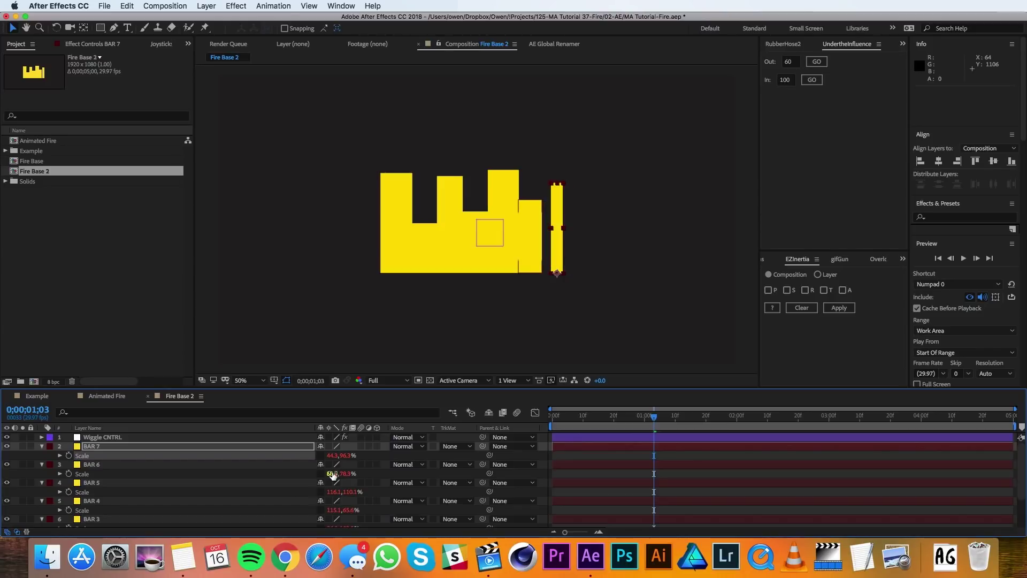
click(333, 473)
text(148.5)
key(Return)
click(333, 492)
text(76.1)
key(Return)
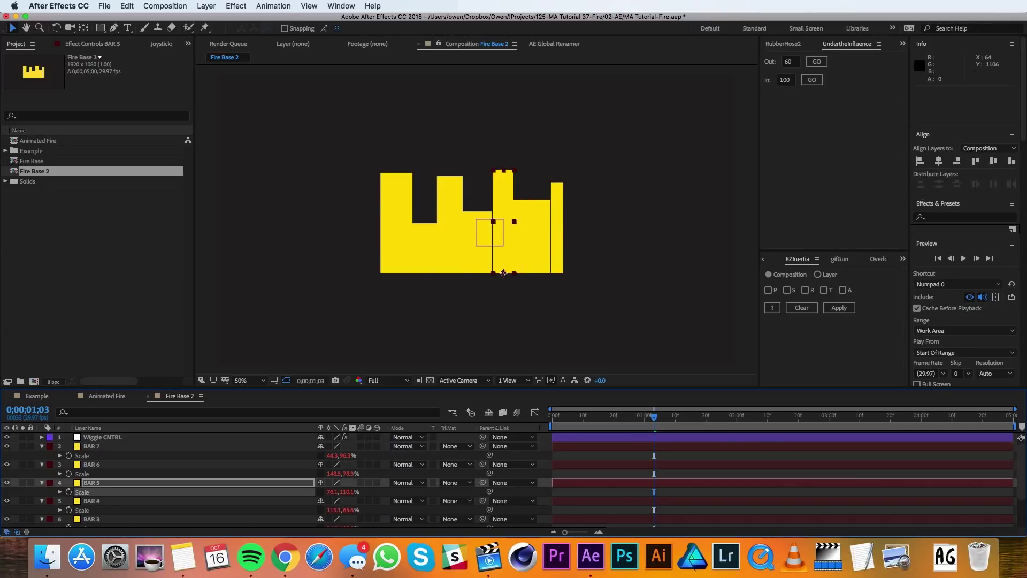
click(334, 510)
text(175.1)
key(Return)
Step: Set BAR 3 to 56.5, BAR 2 to 174.9, and BAR 1 to 79.3, then return to Animated Fire
scroll(336, 511, down, 2)
click(333, 485)
text(56.5)
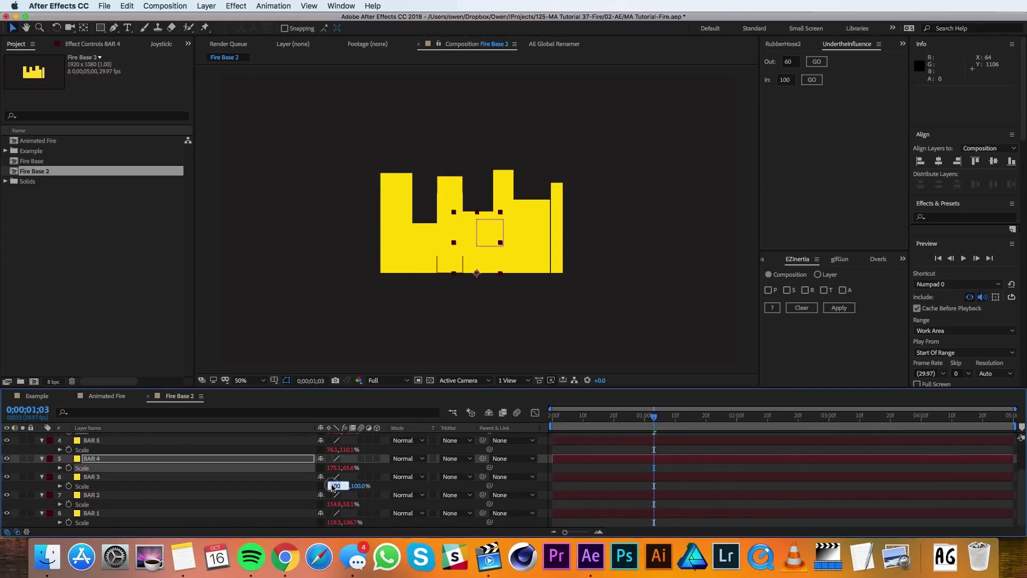
key(Return)
click(333, 504)
text(174.9)
key(Return)
click(333, 523)
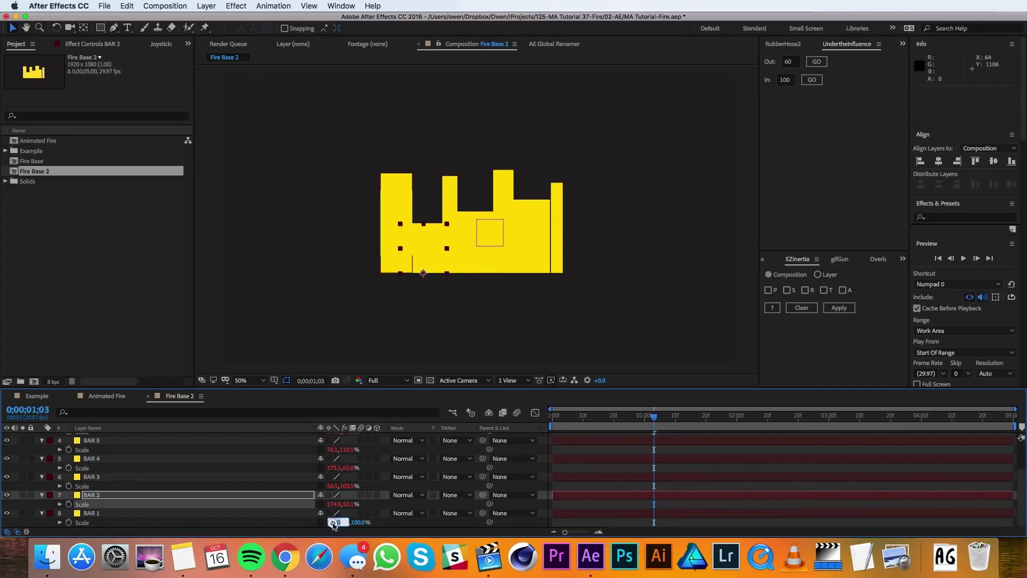
text(79.3)
key(Return)
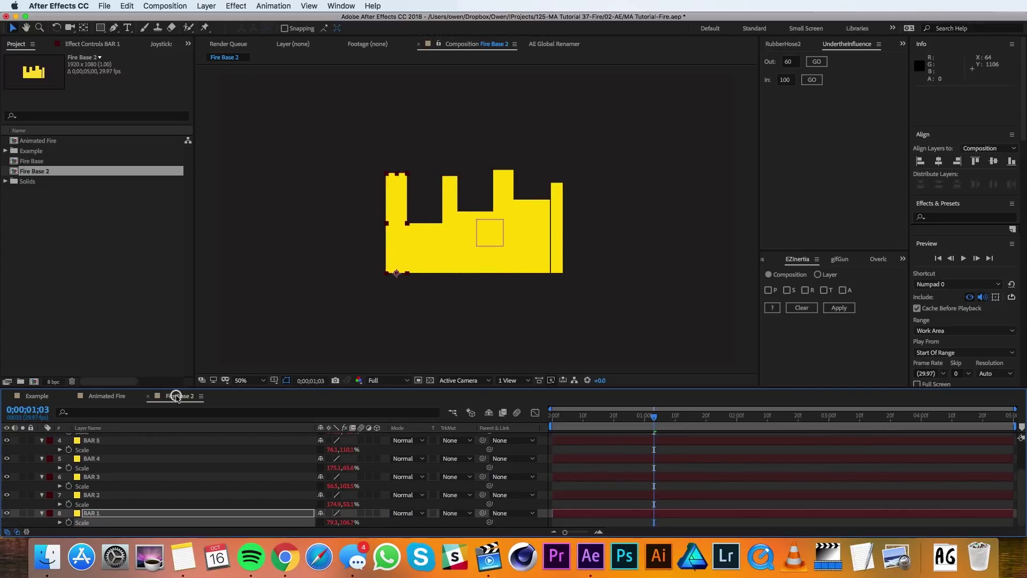
click(103, 397)
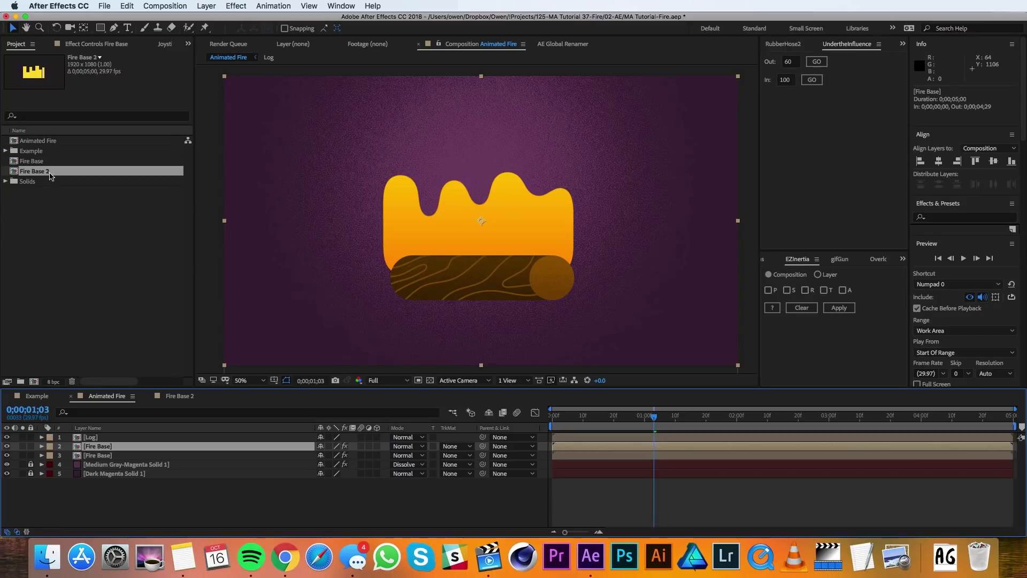
Step: Place Fire Base 2 into Animated Fire and scale it to 98% width, 75% height
drag(51, 175, 112, 447)
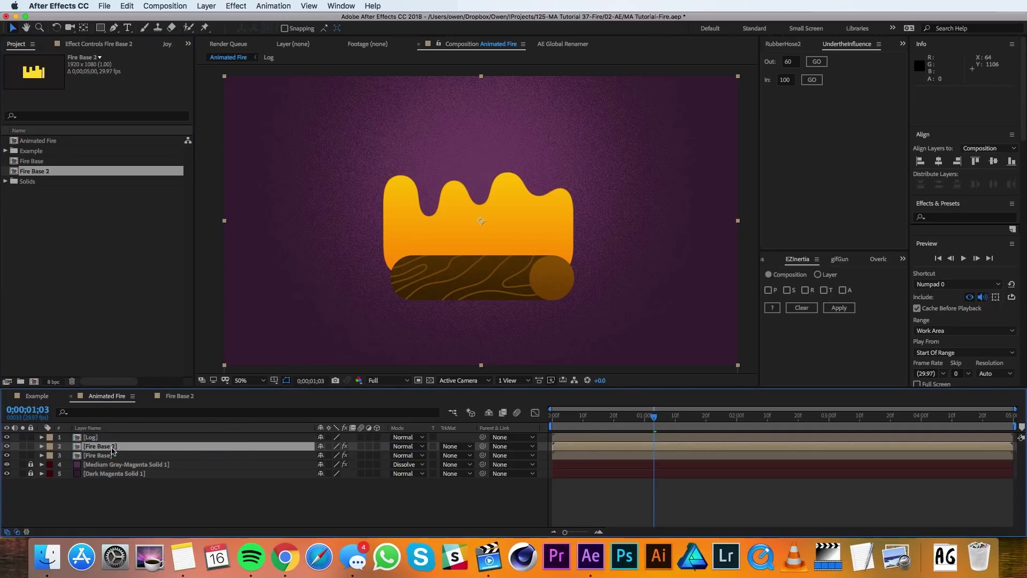
key(s)
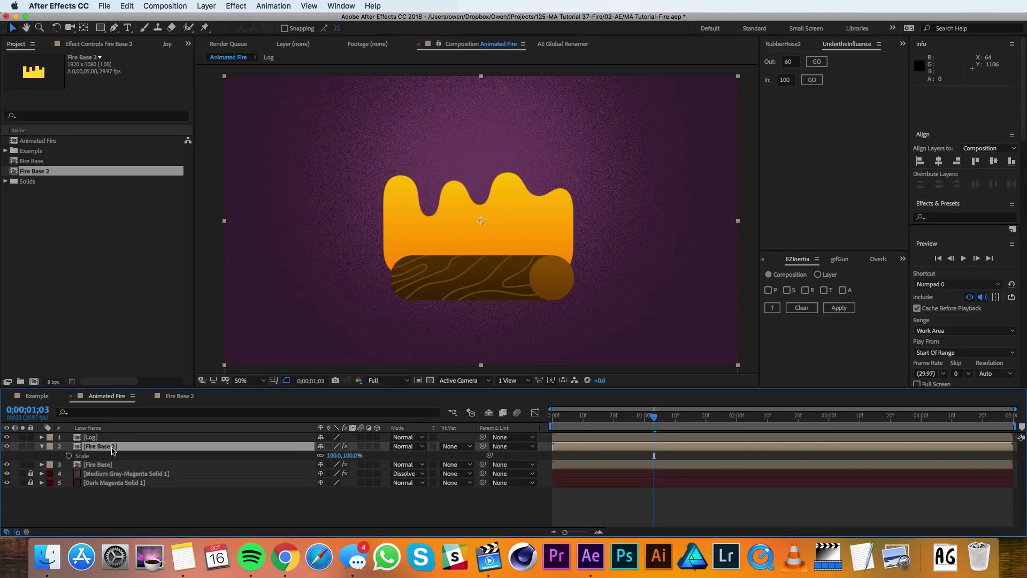
click(336, 456)
text(98)
key(Tab)
text(75)
key(Return)
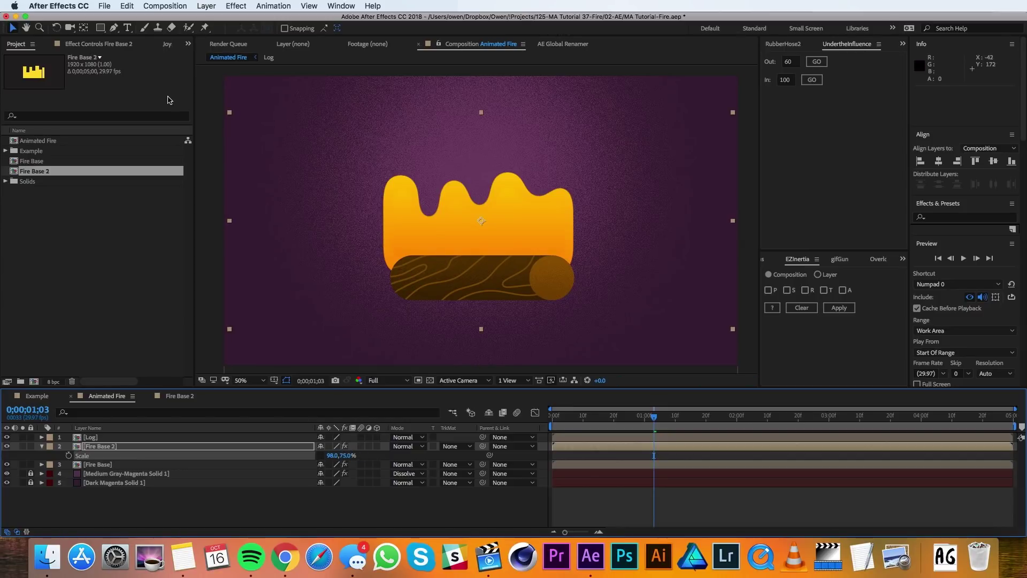
Step: Change Fire Base 2's Gradient Ramp to an orange start colour and a red-orange end colour
click(115, 43)
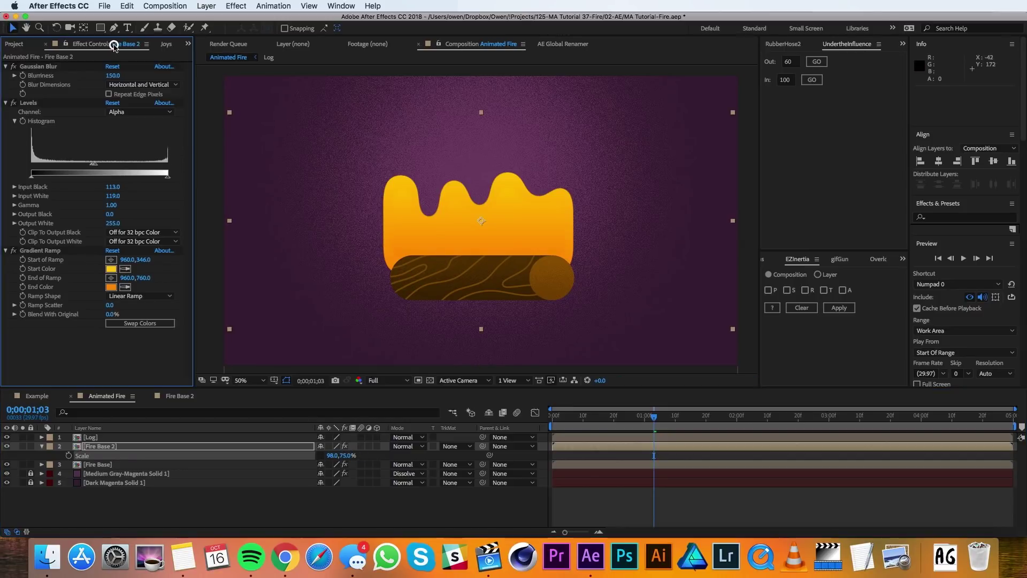
click(111, 269)
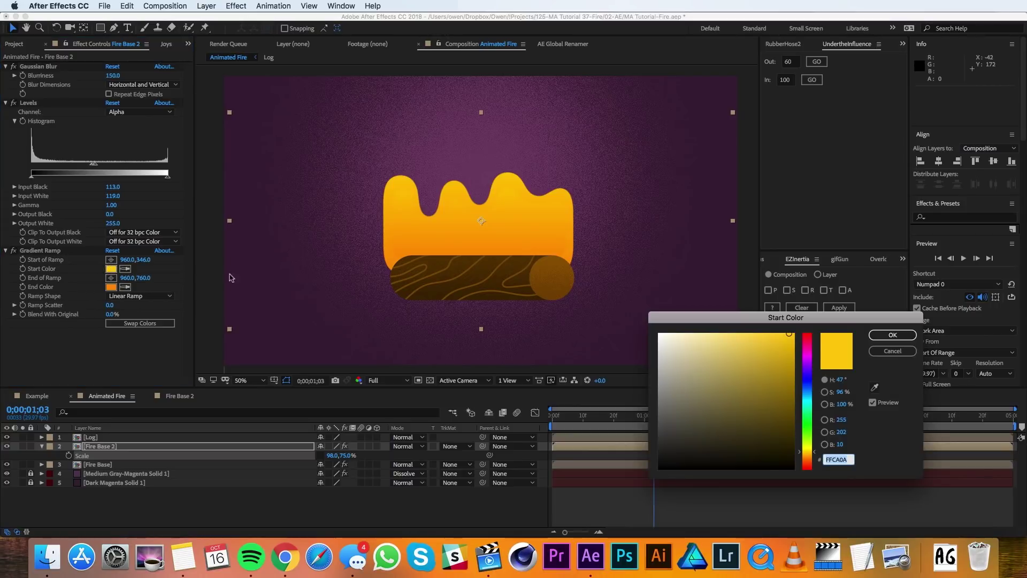
click(808, 458)
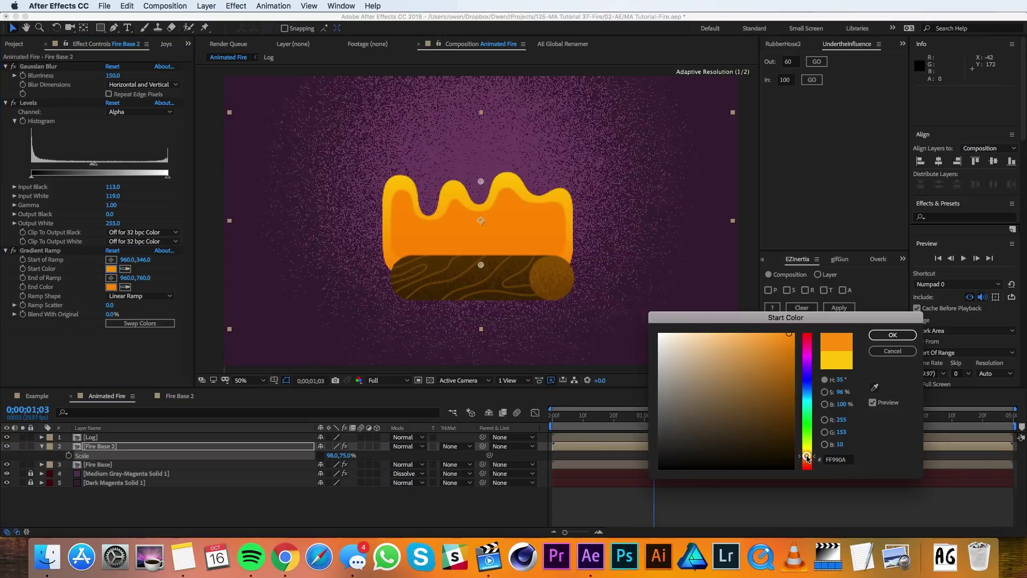
click(893, 335)
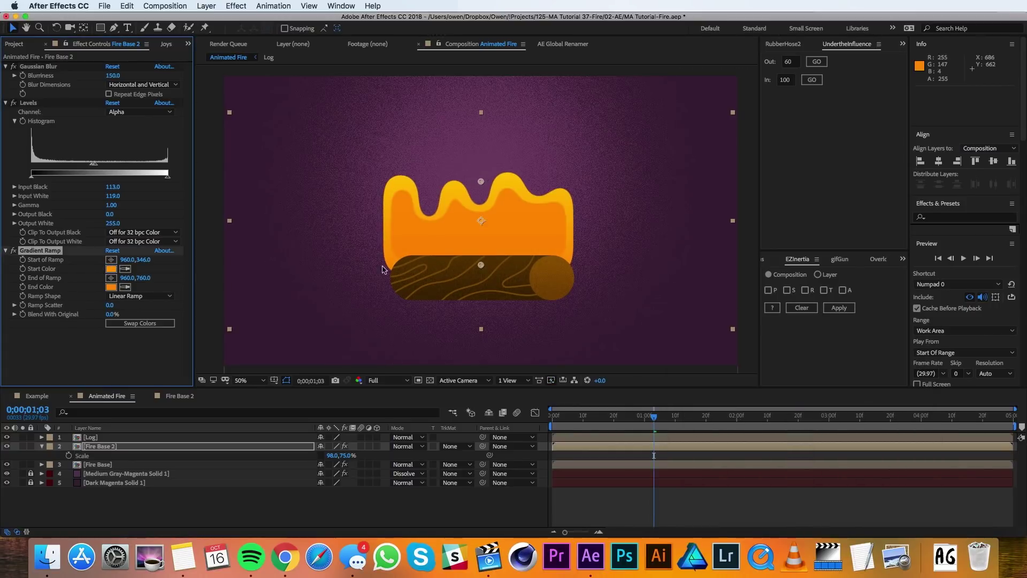
click(111, 288)
click(808, 463)
drag(808, 464, 808, 468)
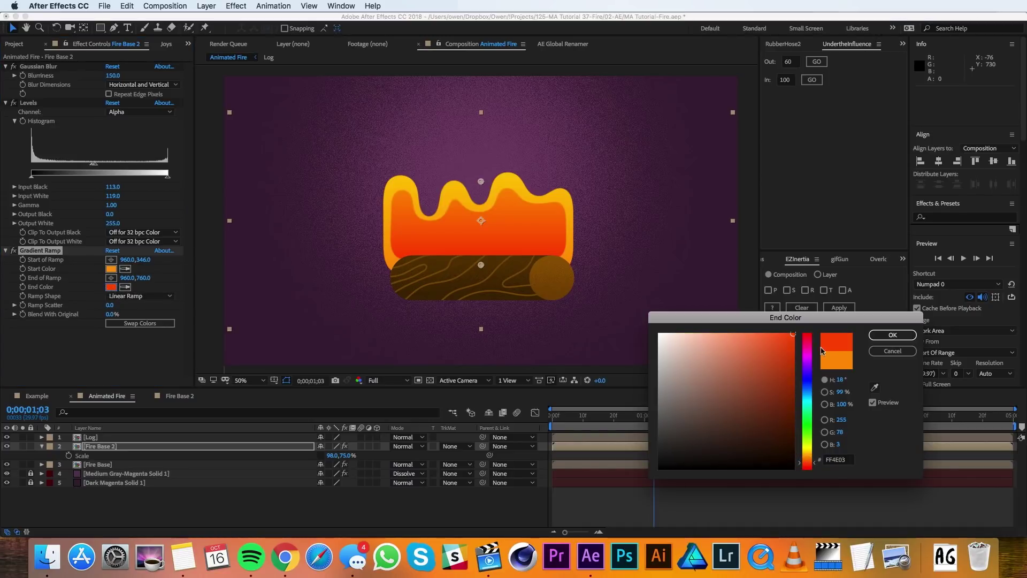
click(893, 335)
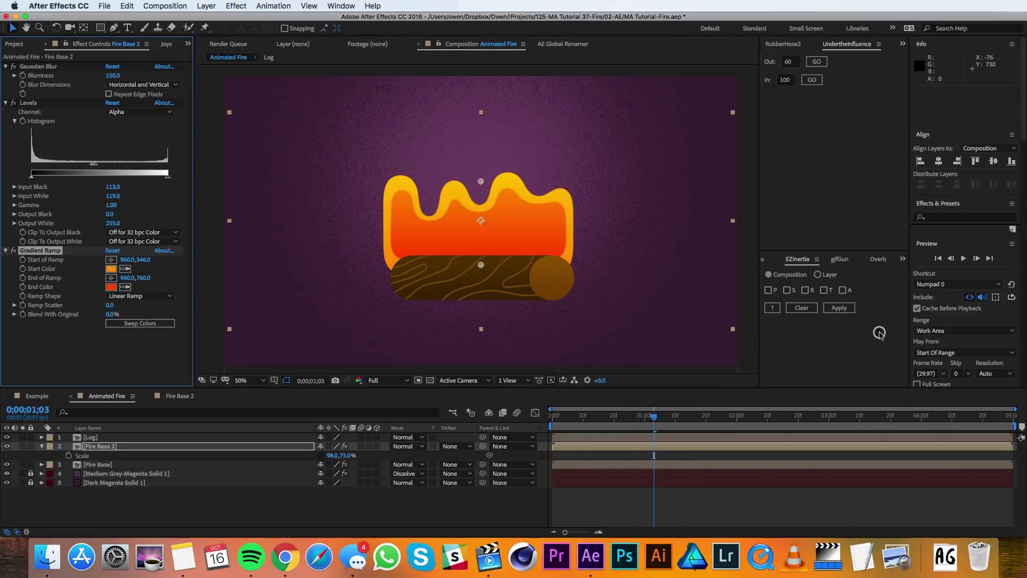
Step: Raise Blurriness to 180, tighten the alpha Levels to 105–112, and preview the fire
click(114, 76)
text(180)
key(Return)
drag(94, 164, 108, 167)
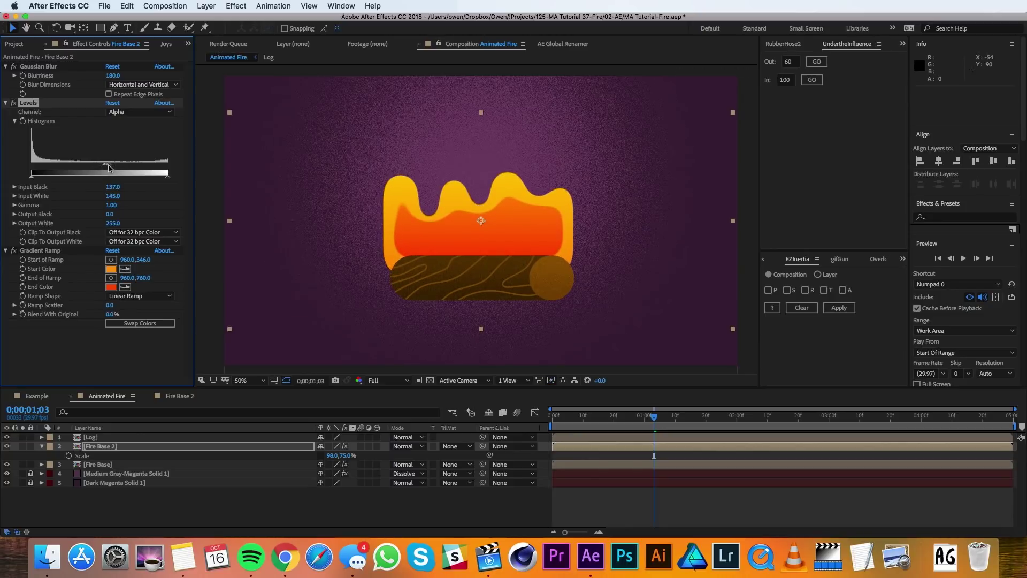
key(space)
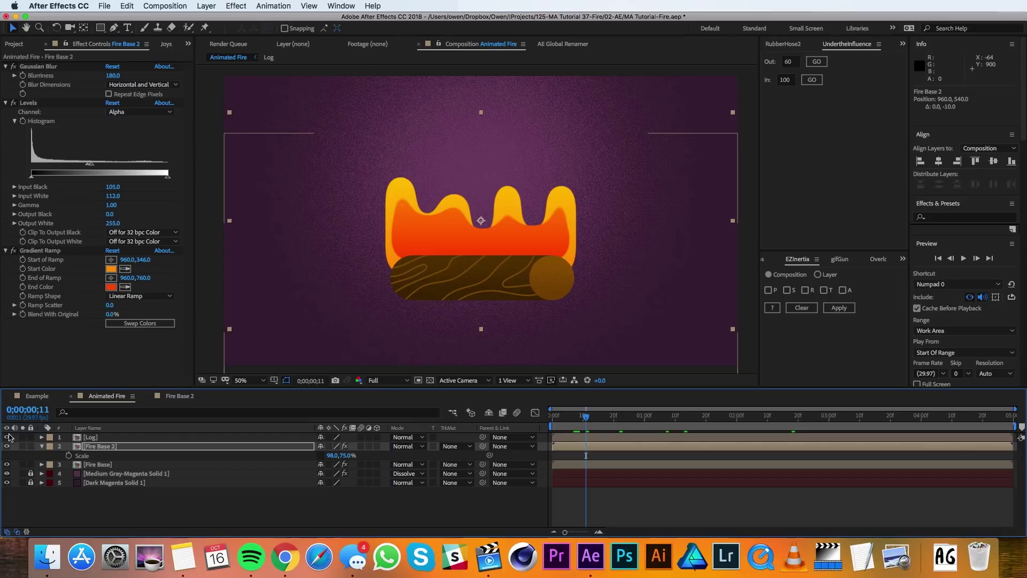
Step: With the log hidden, nudge Fire Base 2 down 10 pixels, then show the log and preview
click(7, 437)
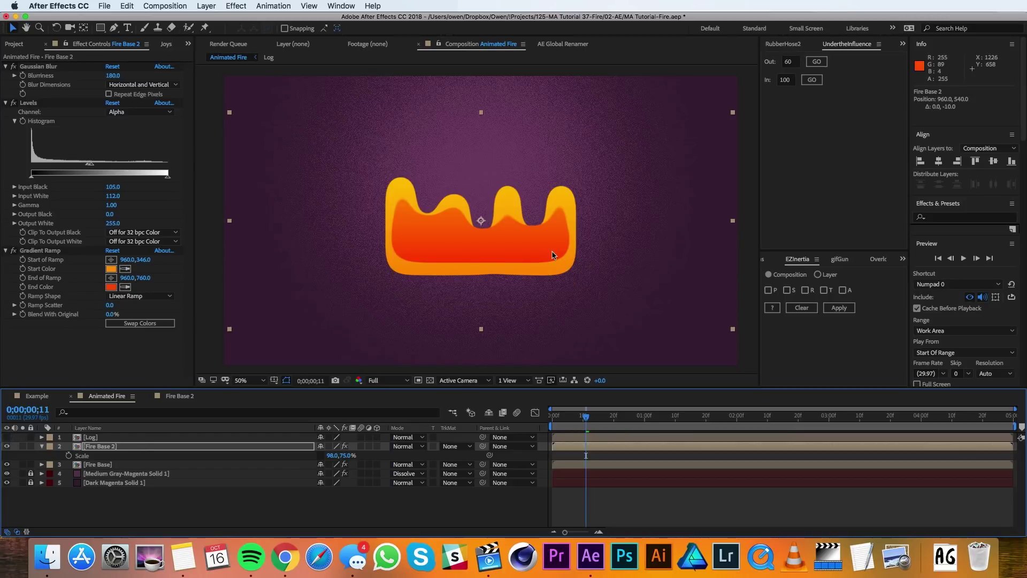
click(100, 449)
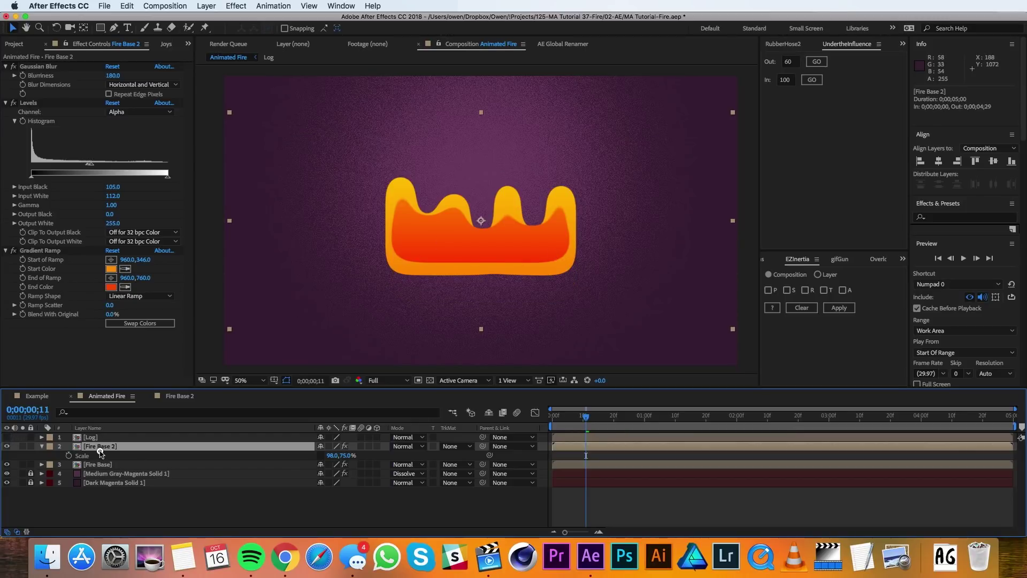
key(shift+Down)
key(shift+Down)
key(shift+Down)
key(shift+Down)
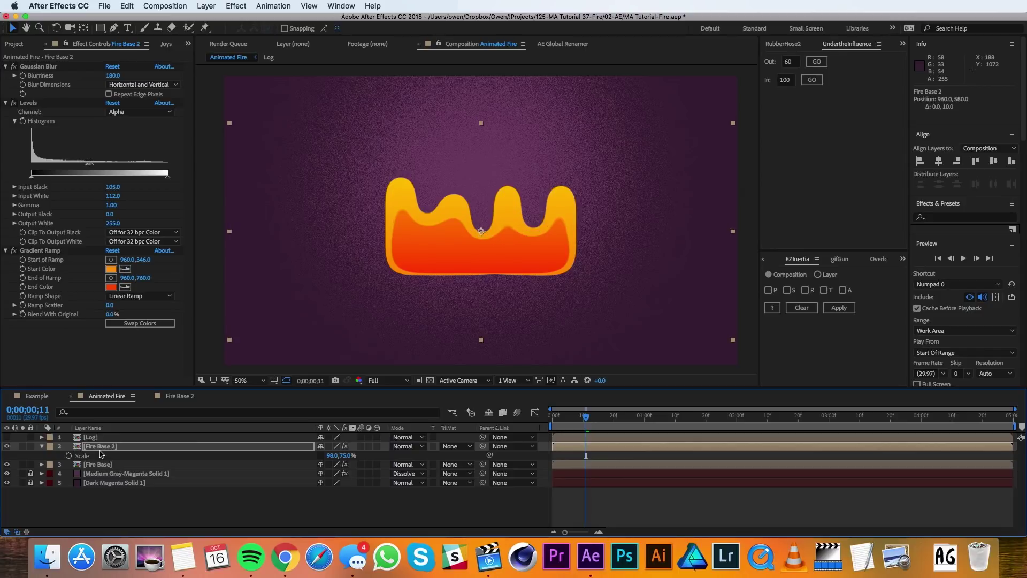
click(7, 437)
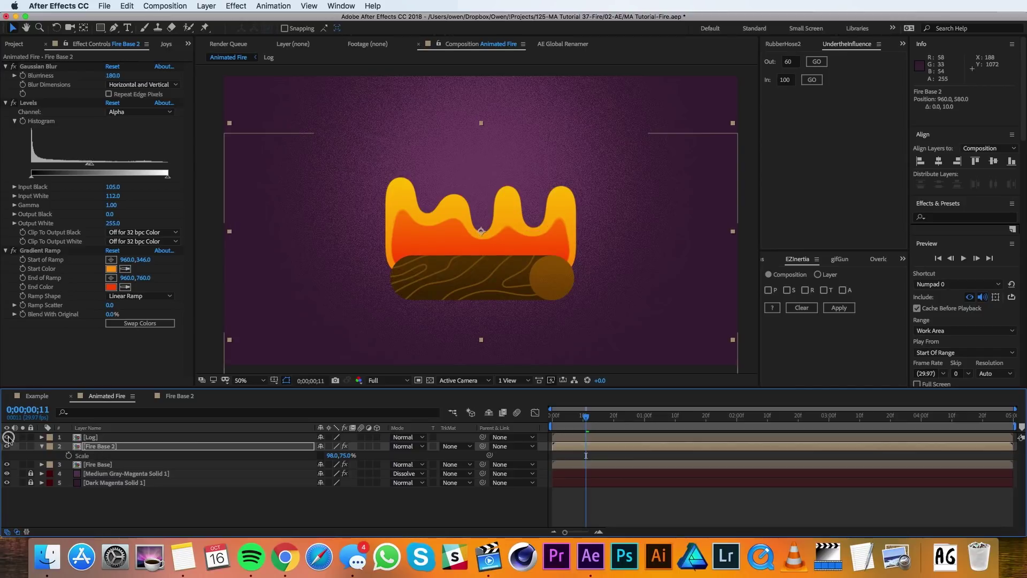
key(super+shift+a)
key(space)
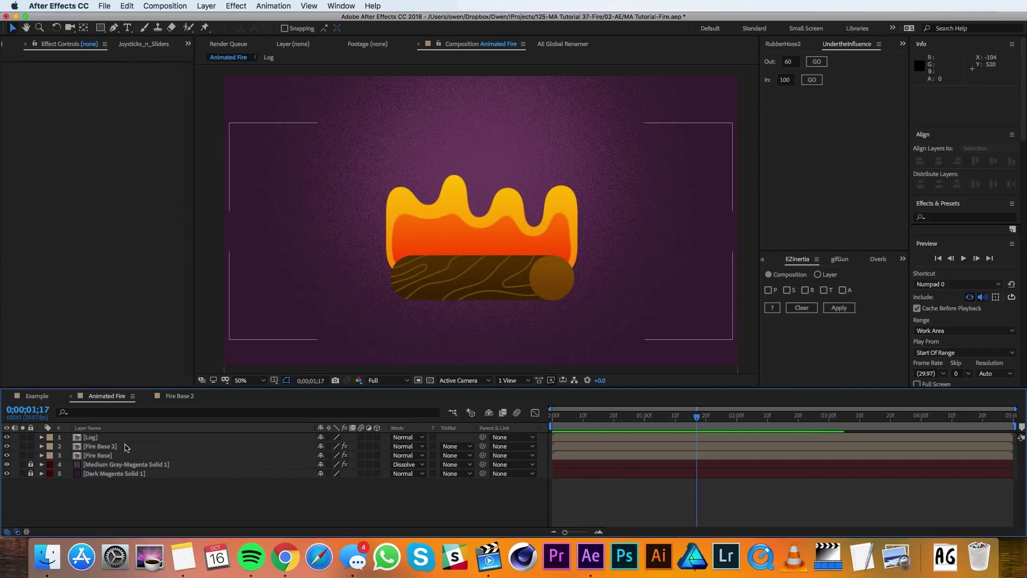
Step: Parent Fire Base 2 to Fire Base and set Fire Base's scale to 70, 100%
click(126, 447)
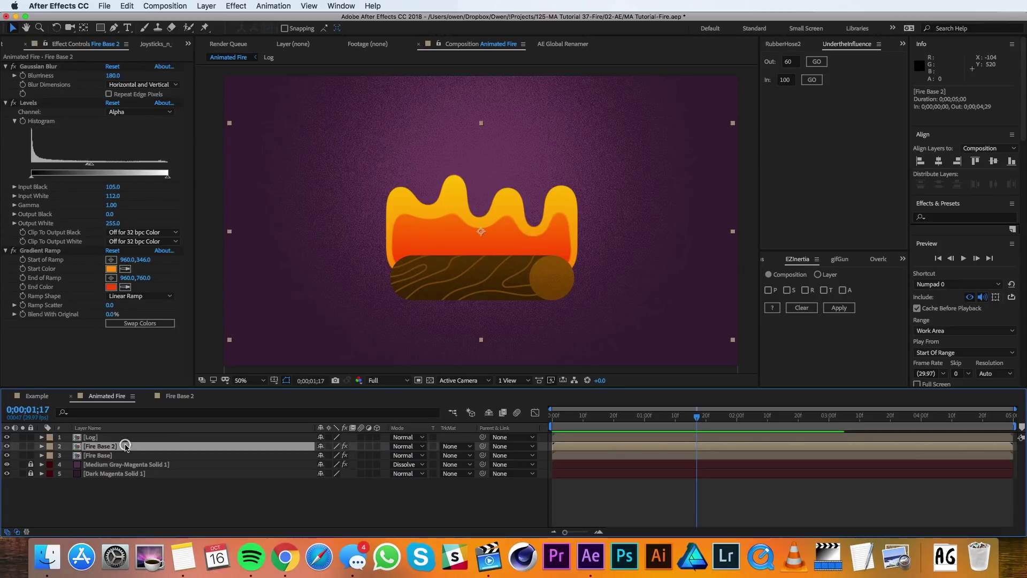
drag(485, 449, 139, 456)
click(150, 456)
key(s)
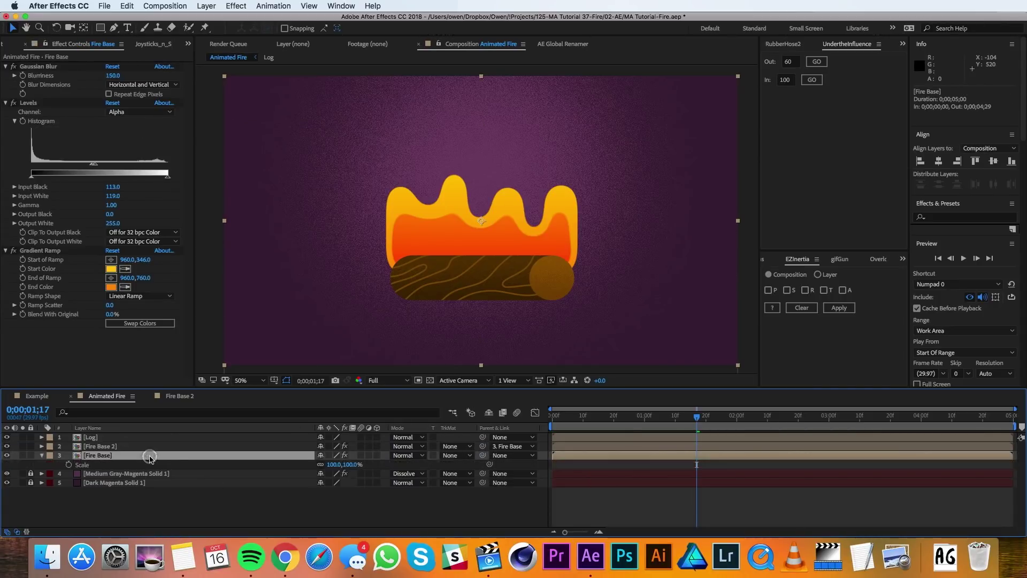
click(332, 464)
text(70)
key(Return)
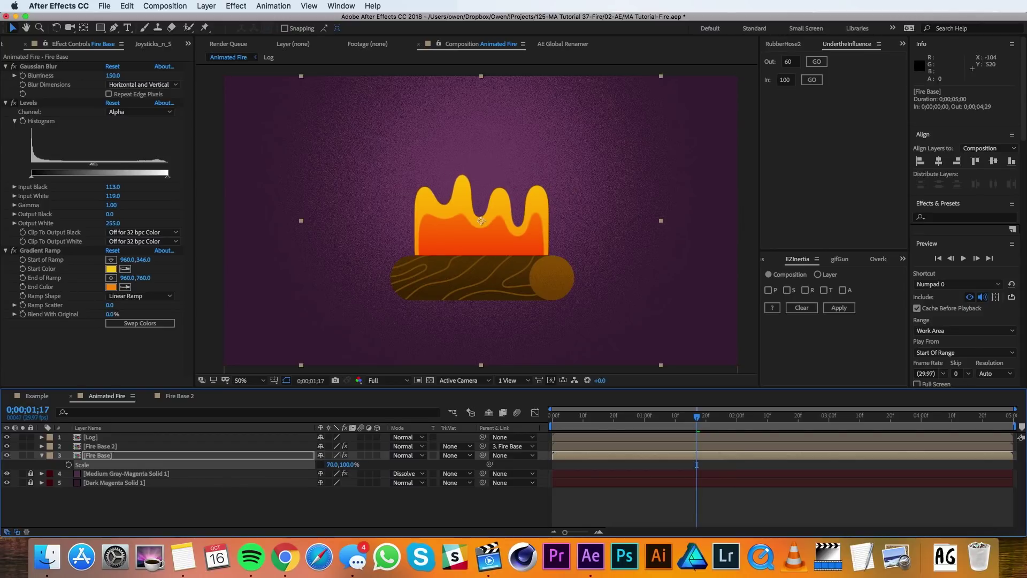
click(161, 455)
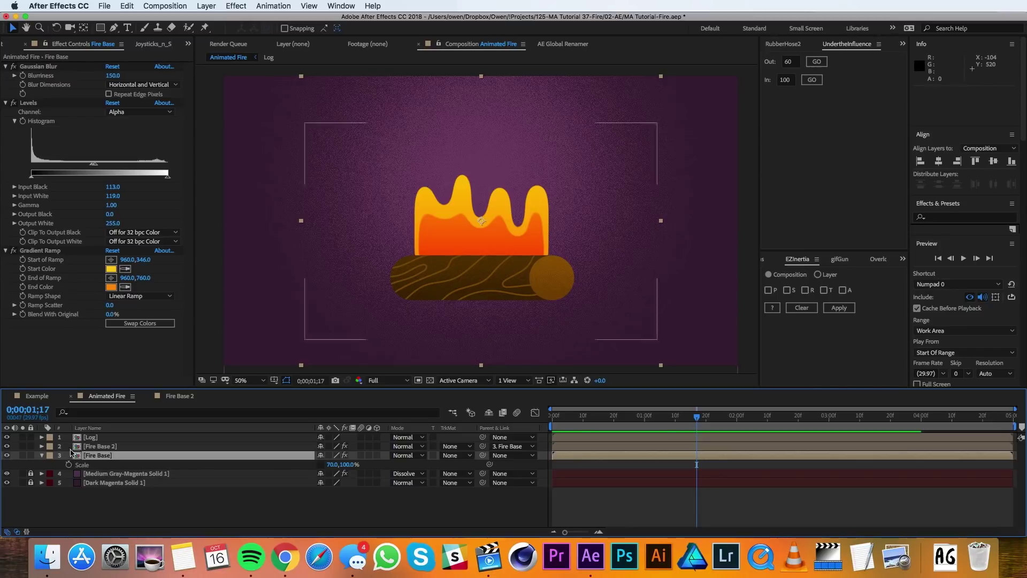
click(41, 456)
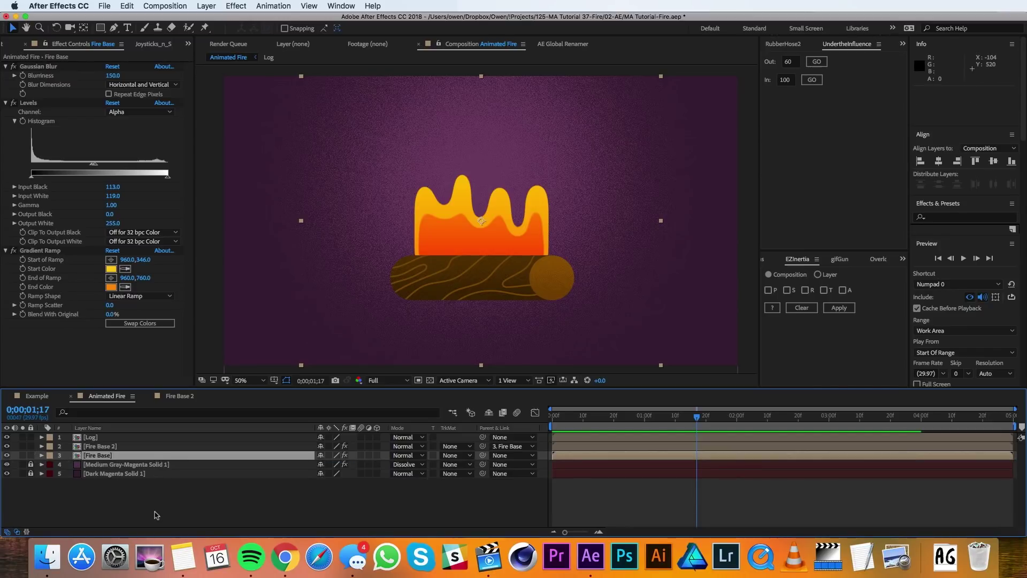
click(155, 512)
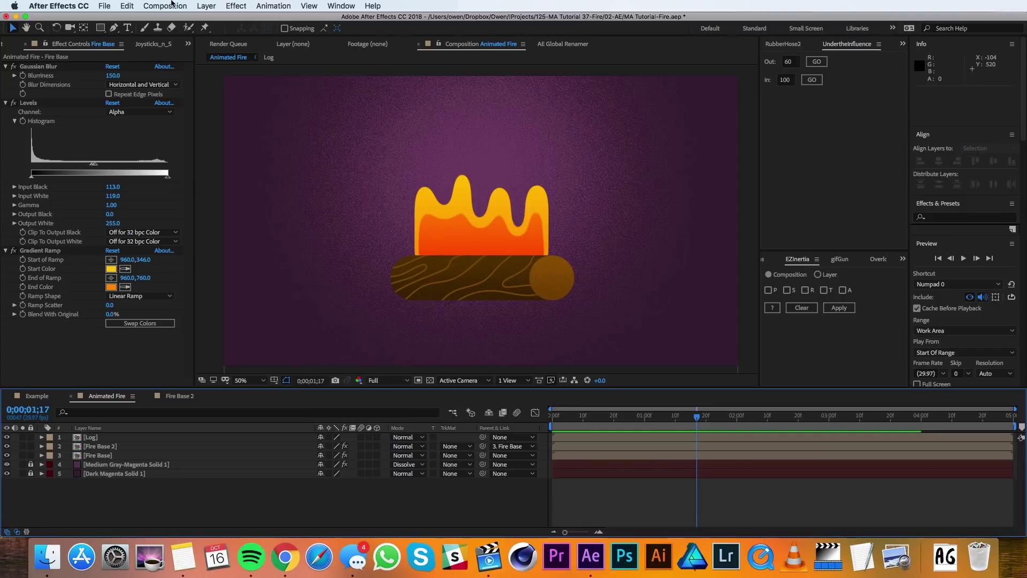
Step: Add a new adjustment layer at the top of the Animated Fire stack
click(206, 6)
mouse_move(214, 19)
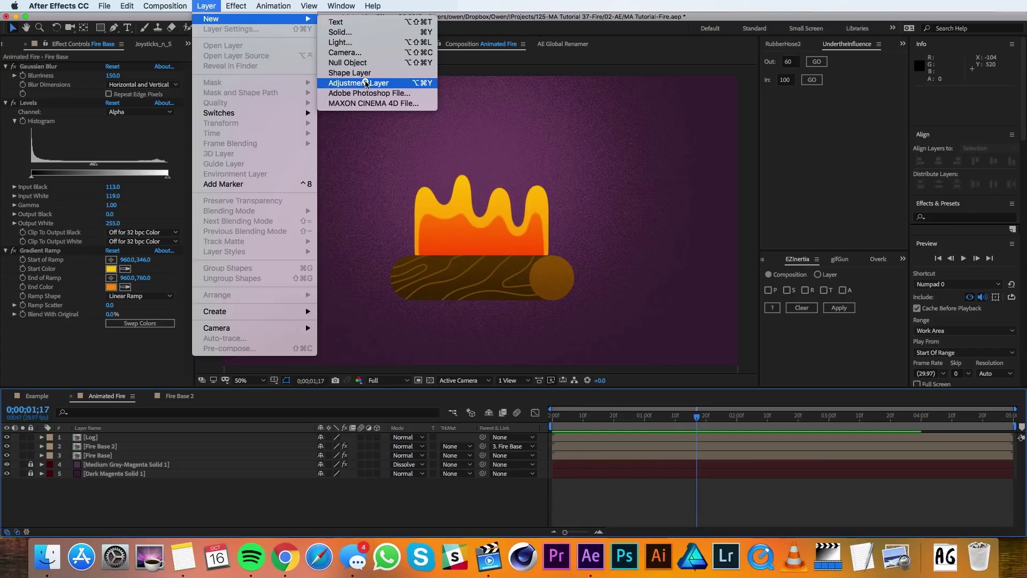
click(366, 83)
Step: Apply Posterize Time at a 15 fps frame rate to the adjustment layer and preview
click(236, 6)
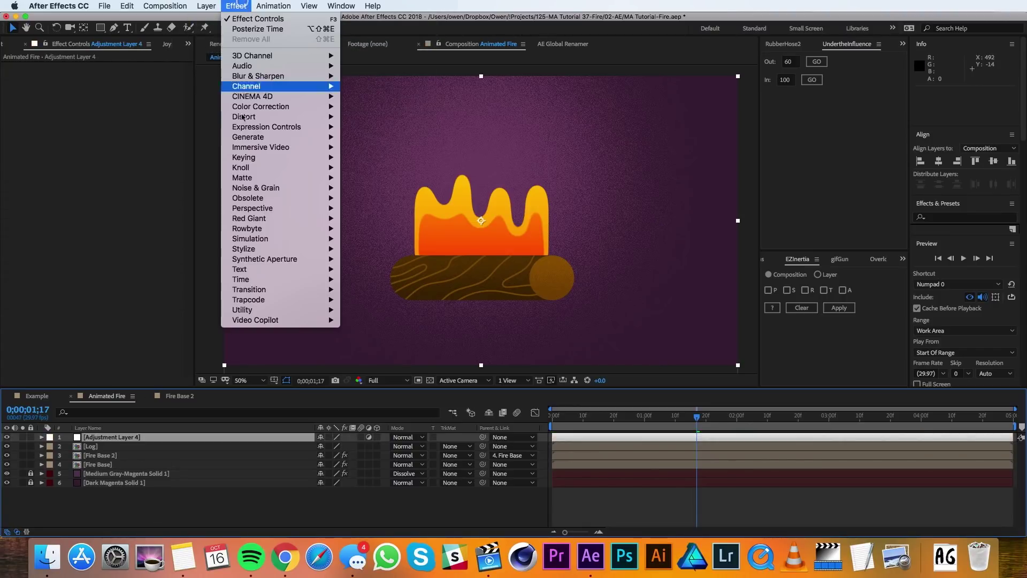
mouse_move(294, 281)
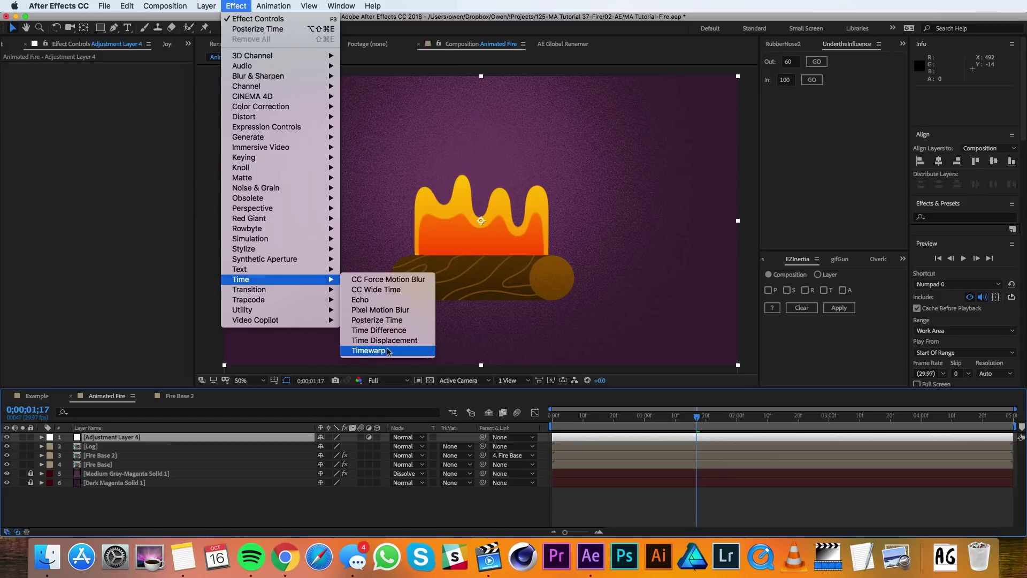
click(394, 323)
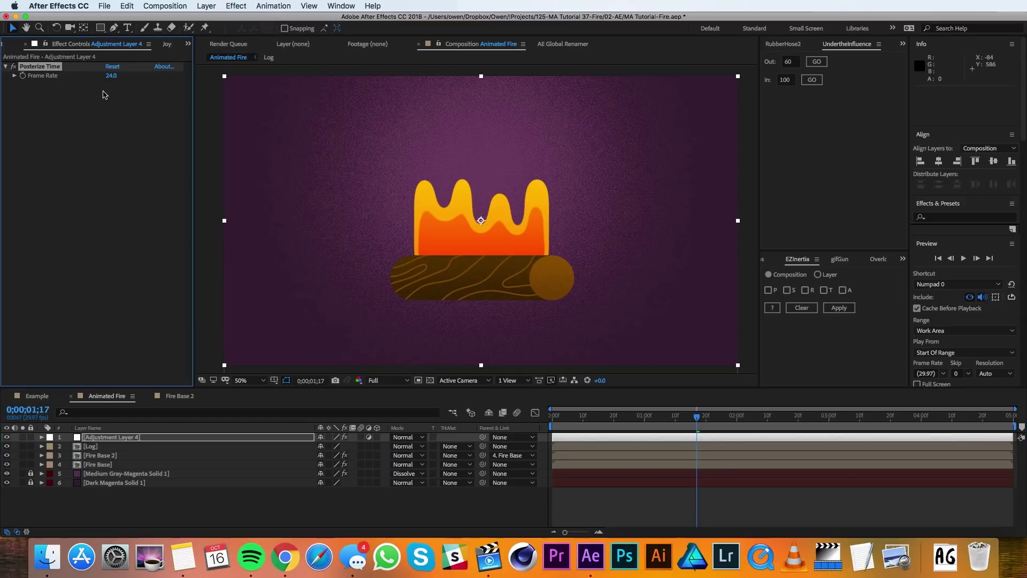
click(110, 75)
text(15)
key(Return)
click(167, 518)
key(space)
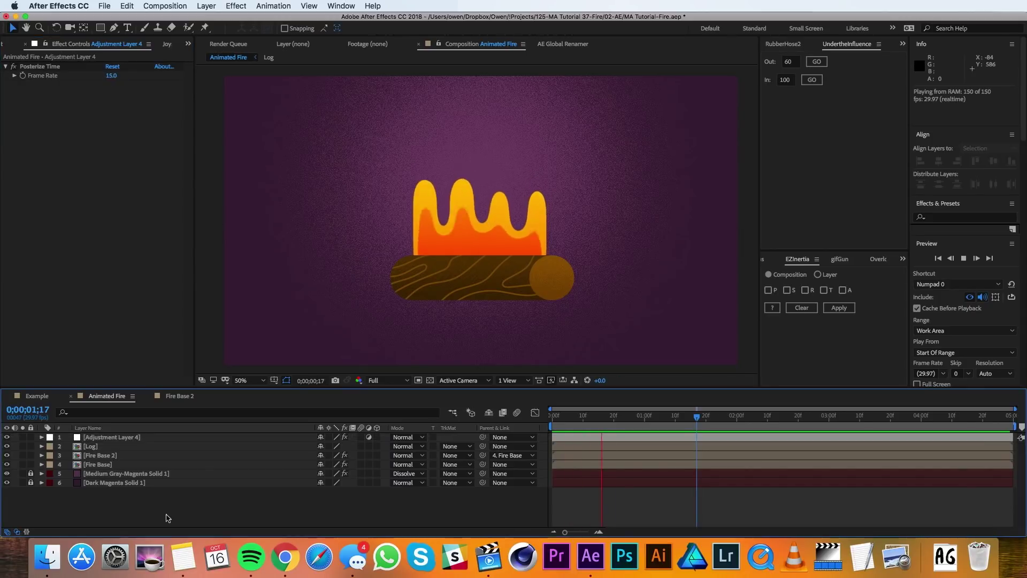